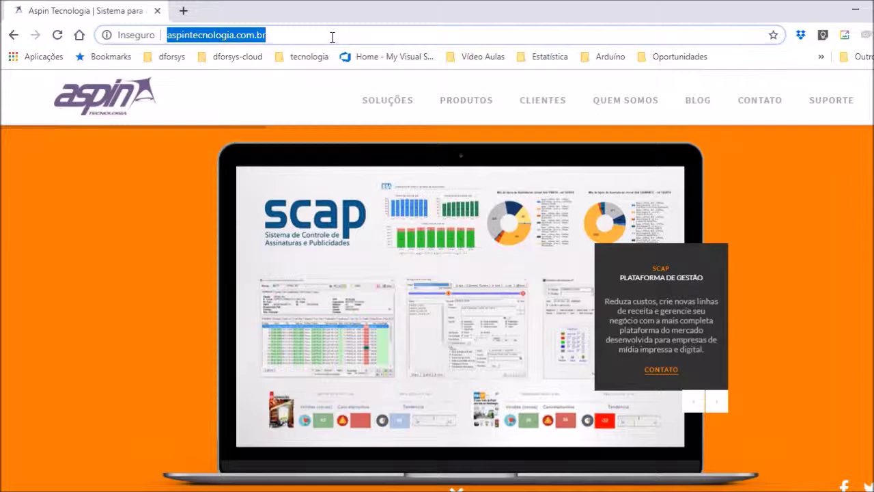
type("www.aspin.")
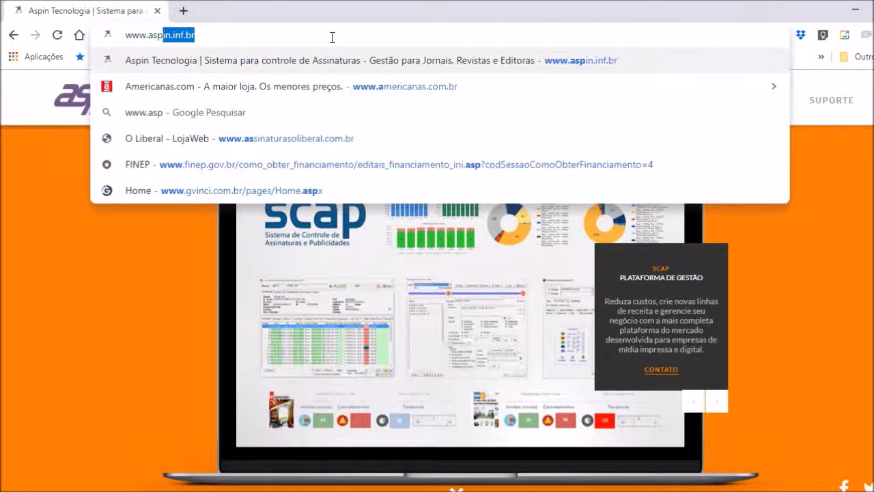
type("inf.br")
key("Return")
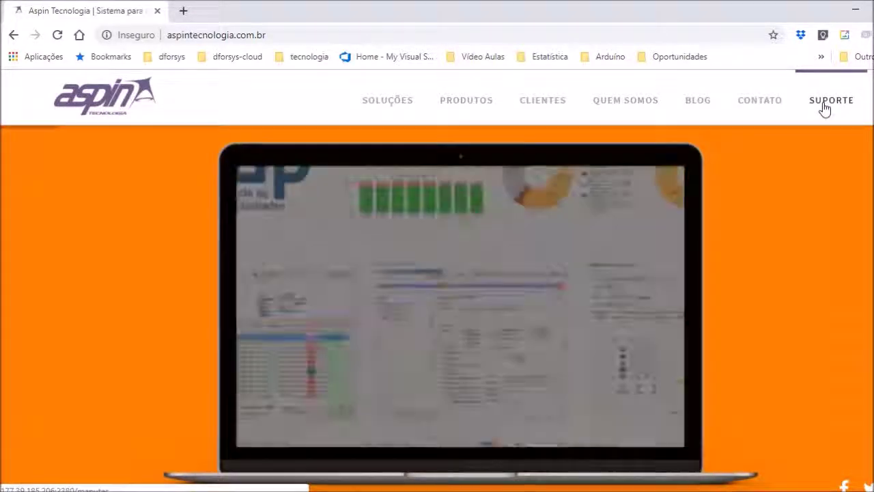
left_click(824, 106)
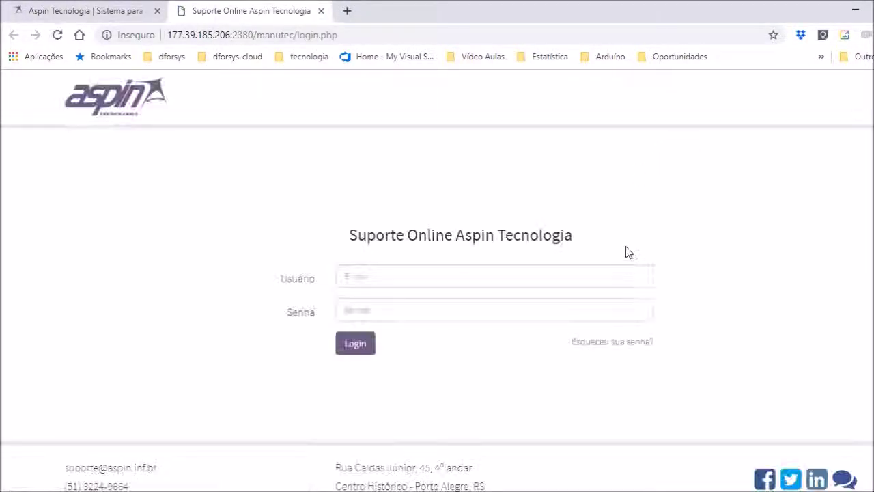
- Log in to the online support portal with the user's saved company e-mail and the account password
left_click(583, 276)
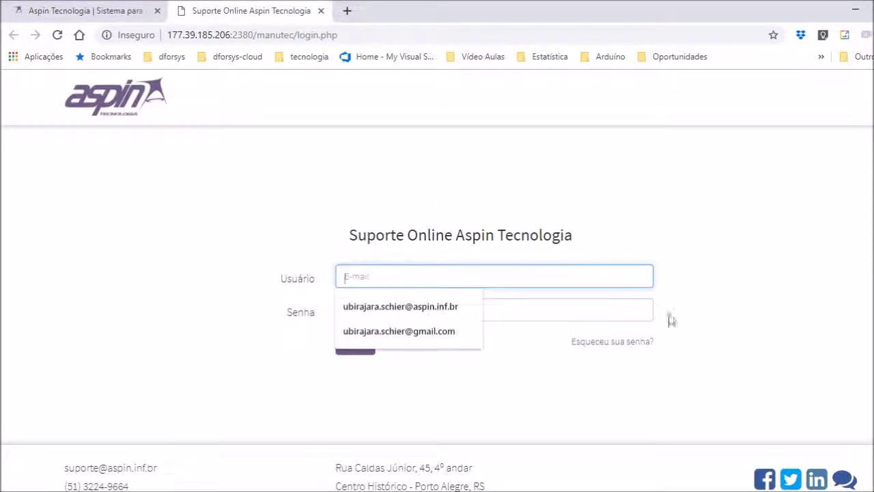
left_click(448, 307)
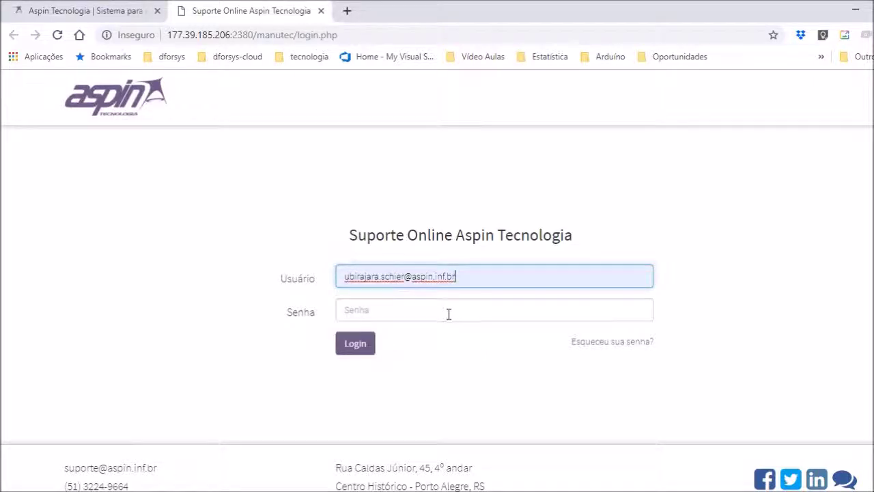
left_click(400, 310)
type("••")
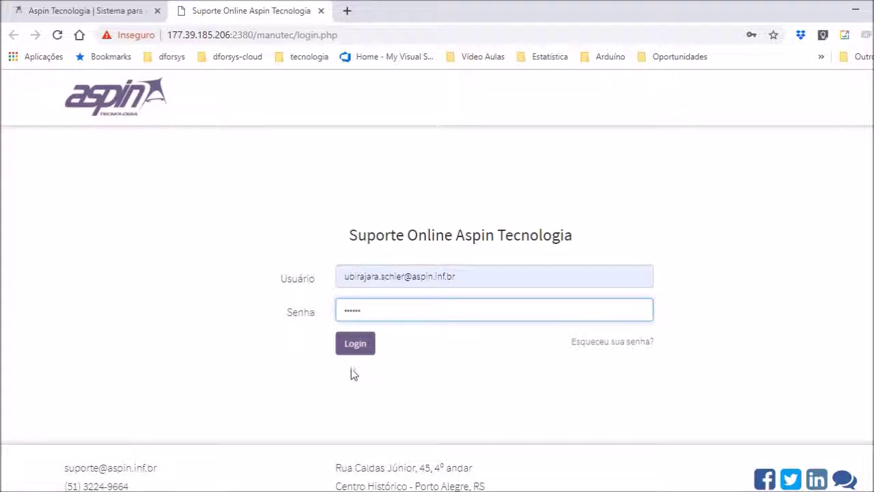
left_click(356, 350)
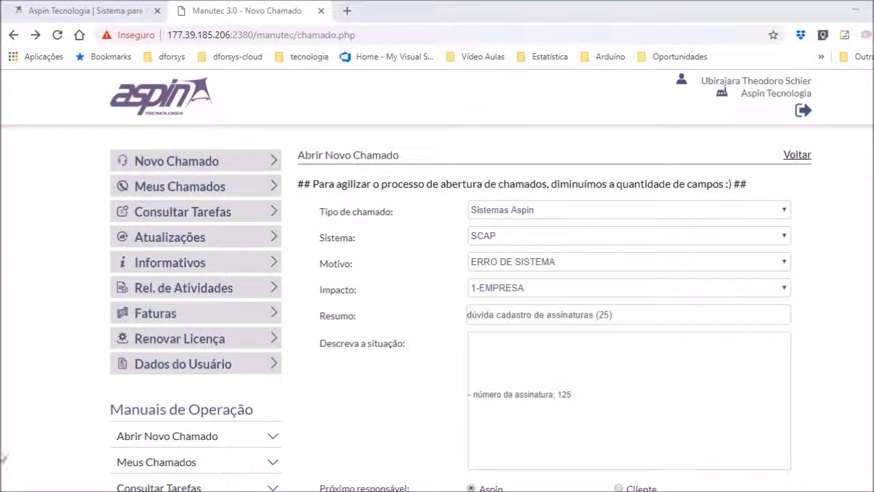
- Open Meus Chamados and filter for Abertos, Reabertos and Fechados tickets with Aspin as the next responsible party
left_click(233, 192)
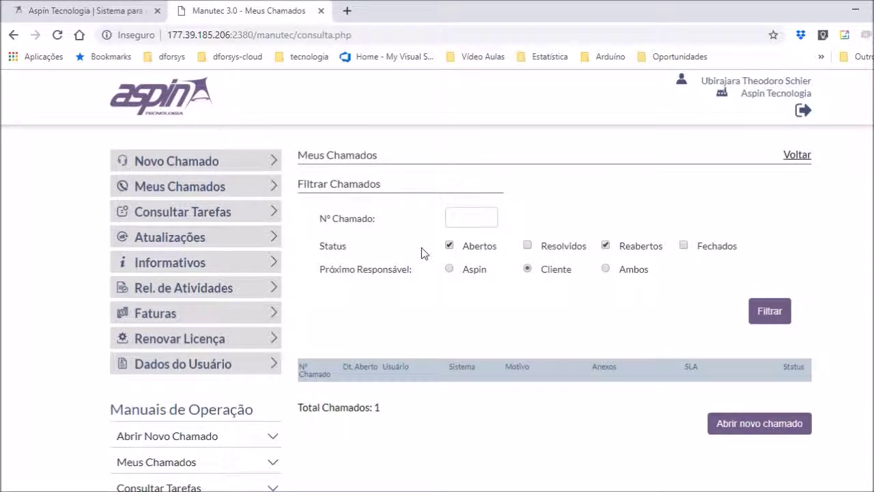
left_click(458, 218)
left_click(467, 333)
left_click(683, 245)
left_click(529, 245)
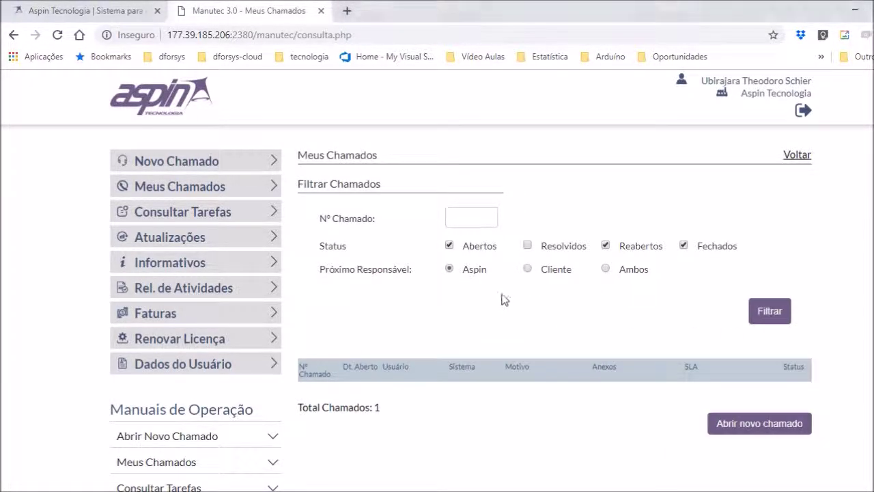
left_click(527, 268)
left_click_drag(544, 268, 573, 271)
left_click(497, 341)
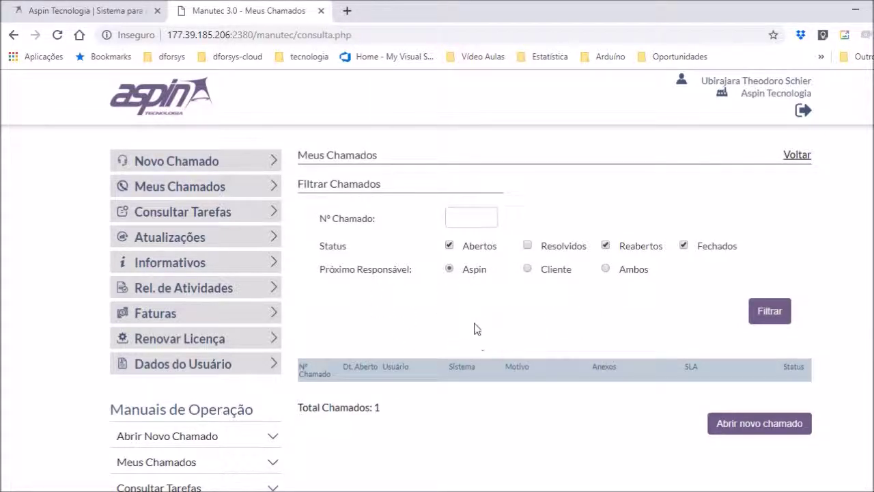
scroll(362, 325, "down", 1)
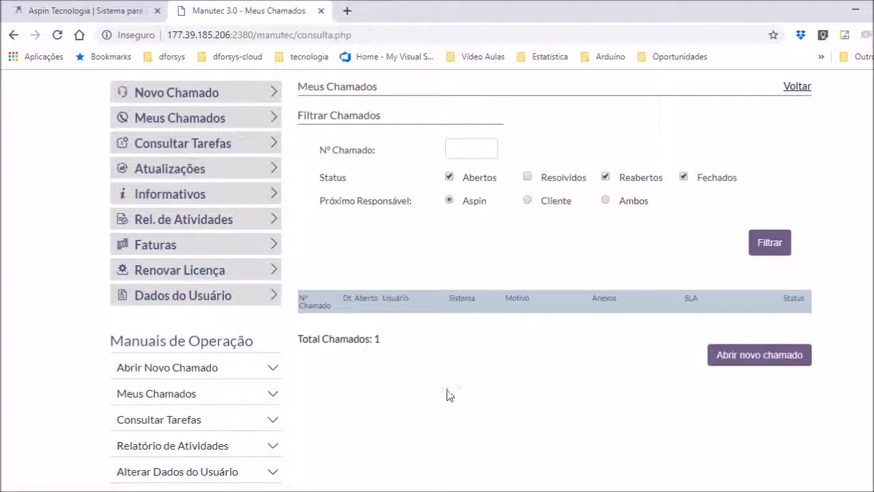
left_click(474, 148)
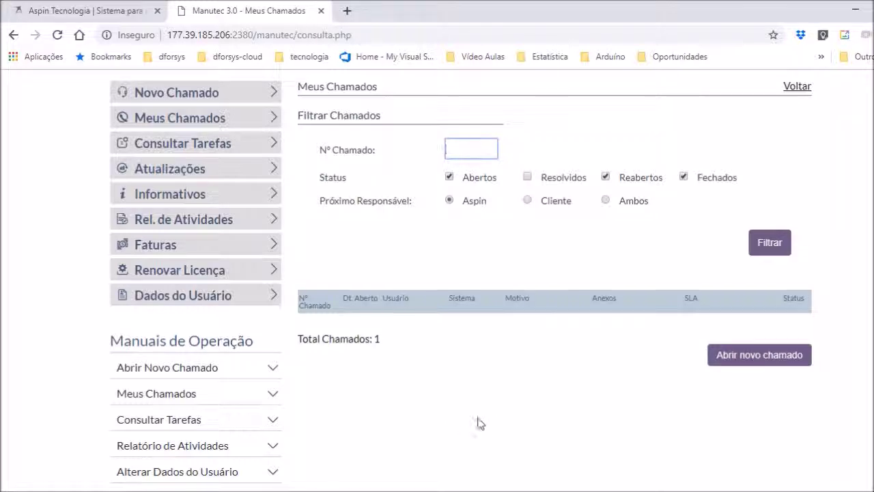
- Open the Atualizações page and look through the list of latest SCAP releases
left_click(169, 168)
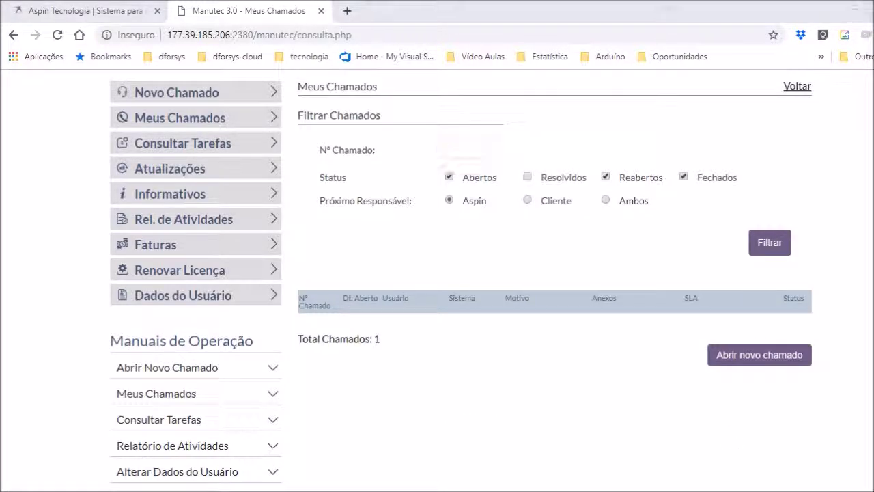
left_click(122, 234)
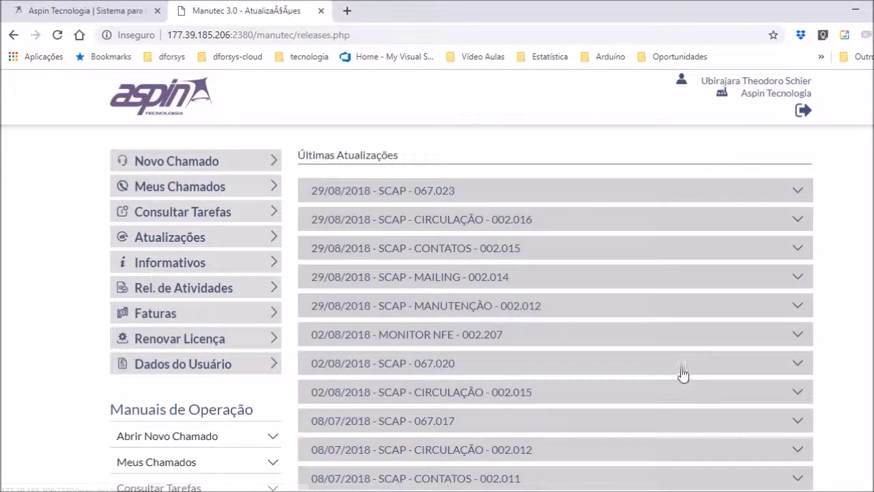
scroll(691, 389, "down", 3)
scroll(682, 400, "up", 2)
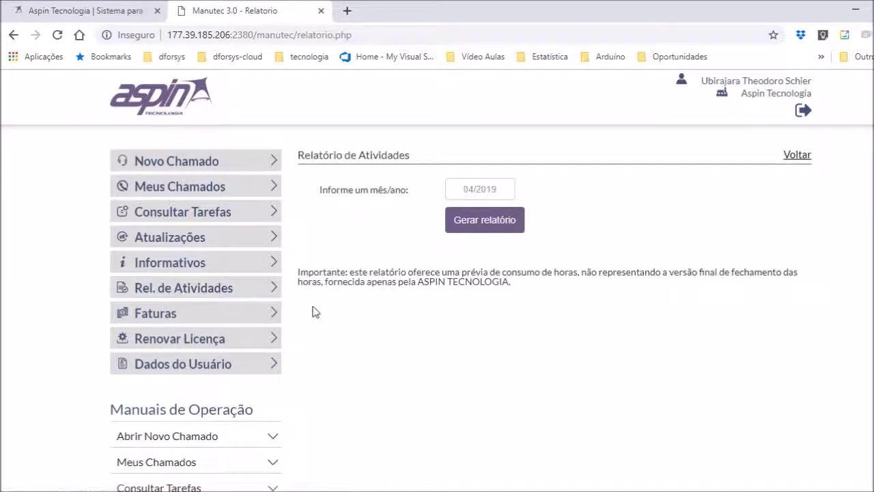
- Generate the Relatório de Atividades for the month 01/2019
left_click(474, 188)
type("01/2019")
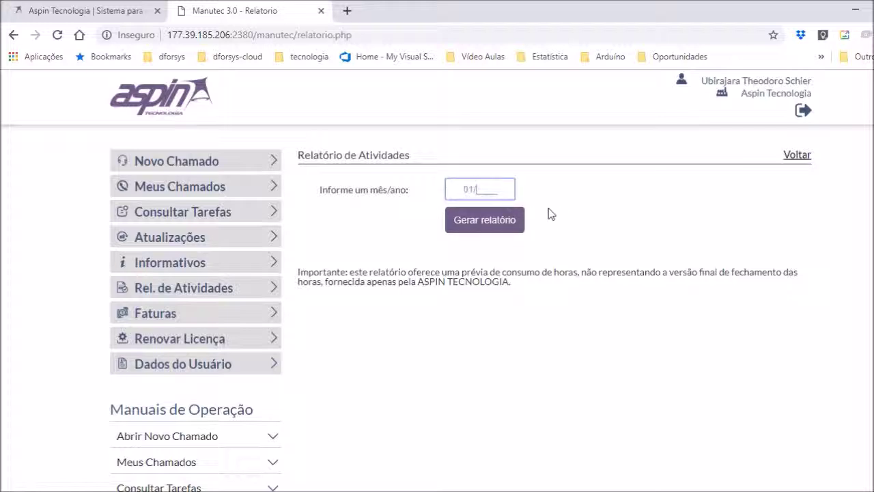
left_click(481, 229)
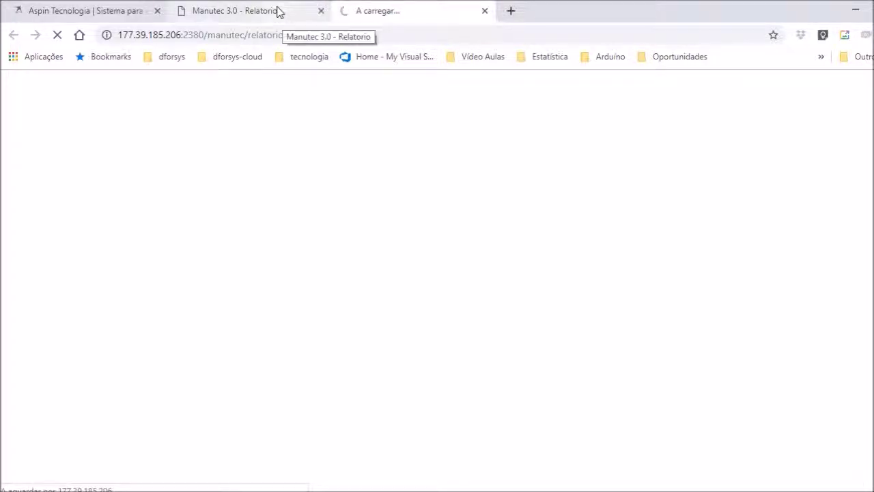
- Examine the hours report's service entries and the monthly hours balance table at its end
scroll(537, 324, "down", 2)
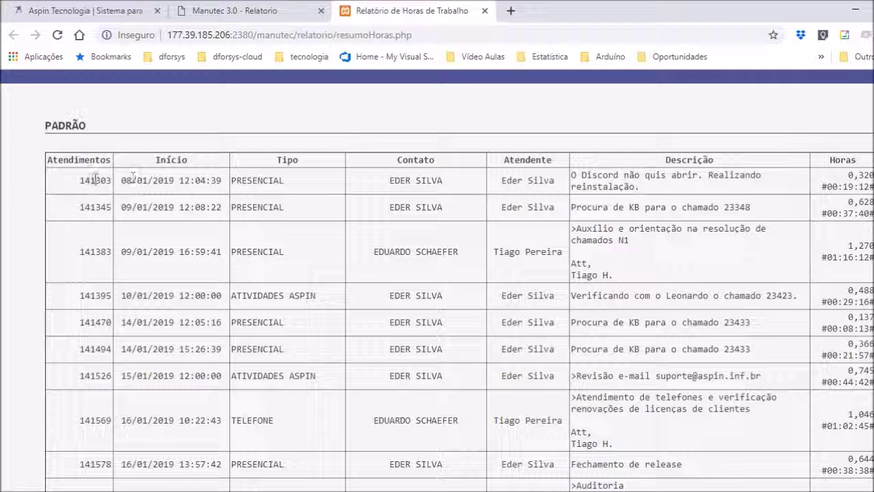
scroll(89, 318, "down", 3)
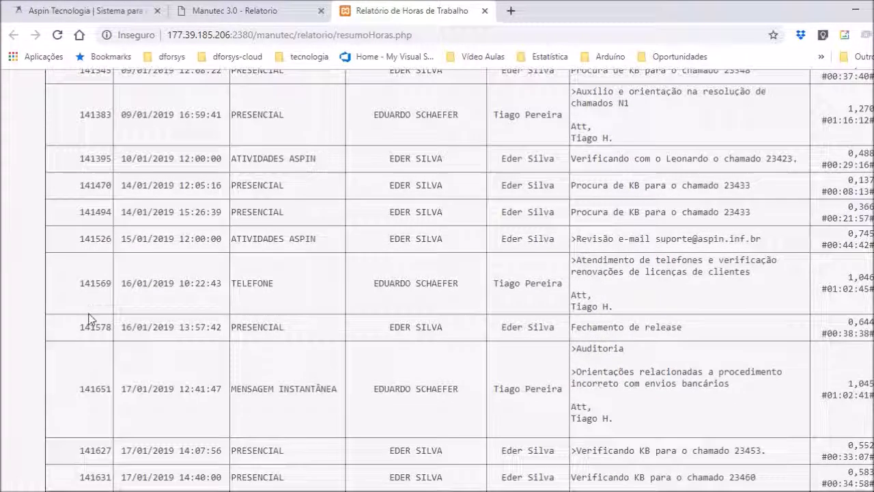
scroll(385, 353, "up", 3)
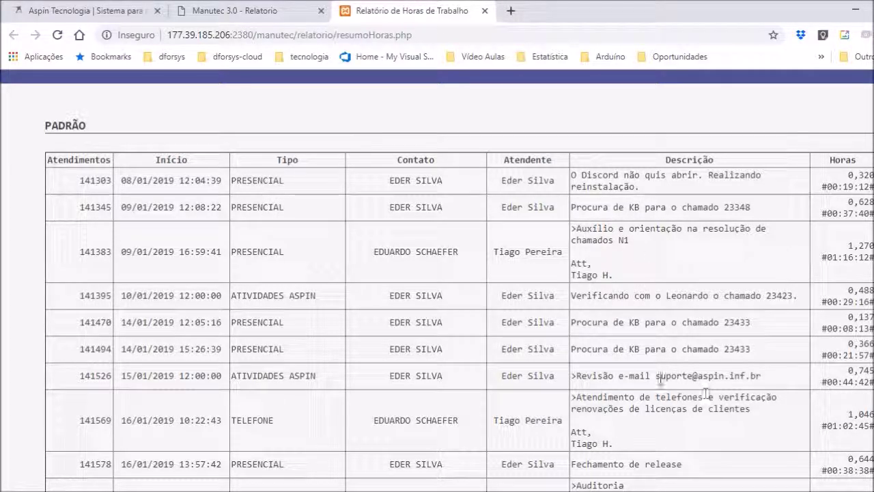
scroll(835, 403, "down", 1)
scroll(835, 415, "down", 6)
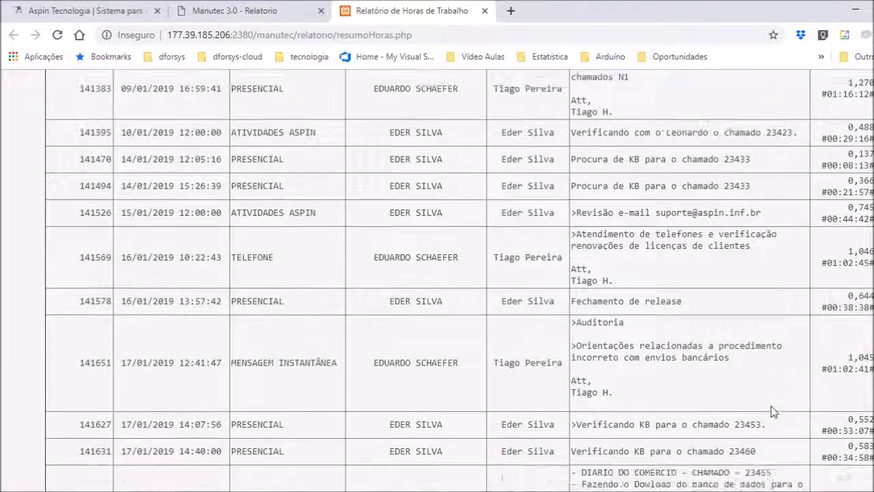
scroll(291, 359, "down", 10)
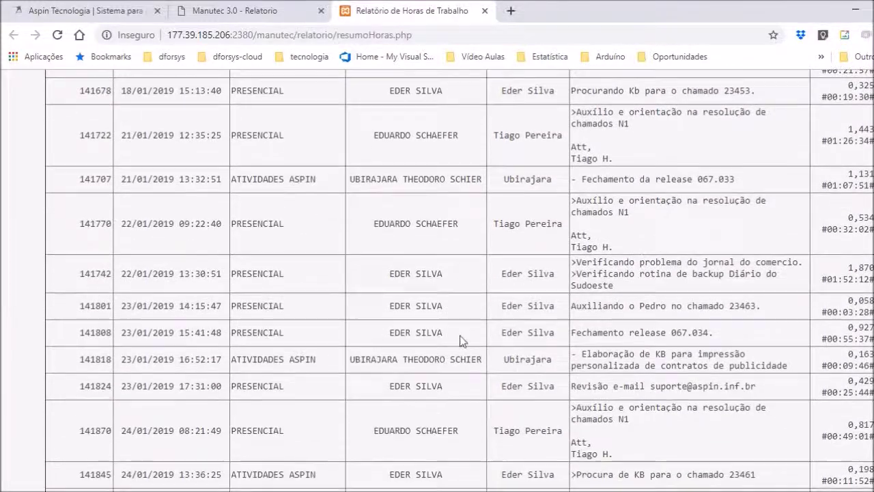
scroll(628, 334, "down", 7)
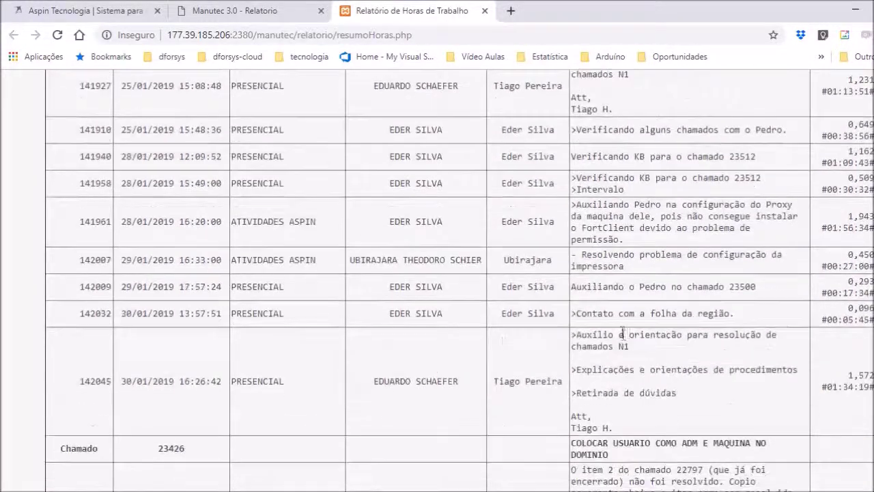
scroll(625, 325, "down", 10)
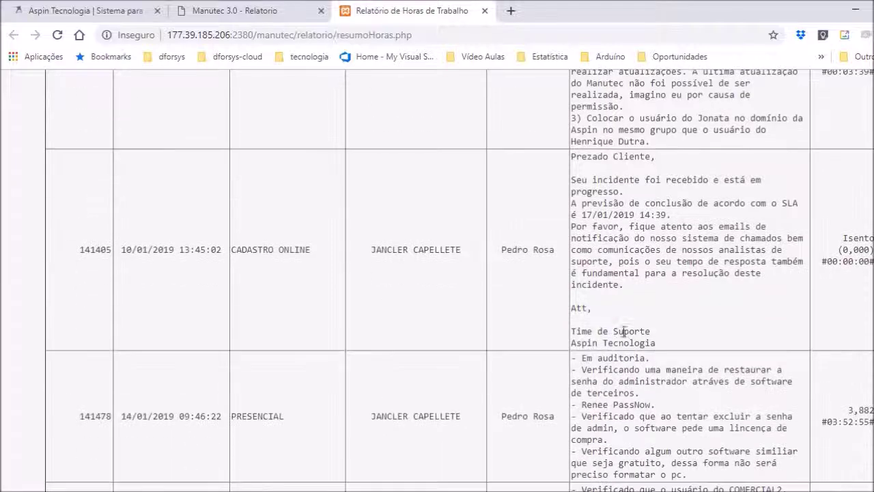
scroll(607, 338, "down", 5)
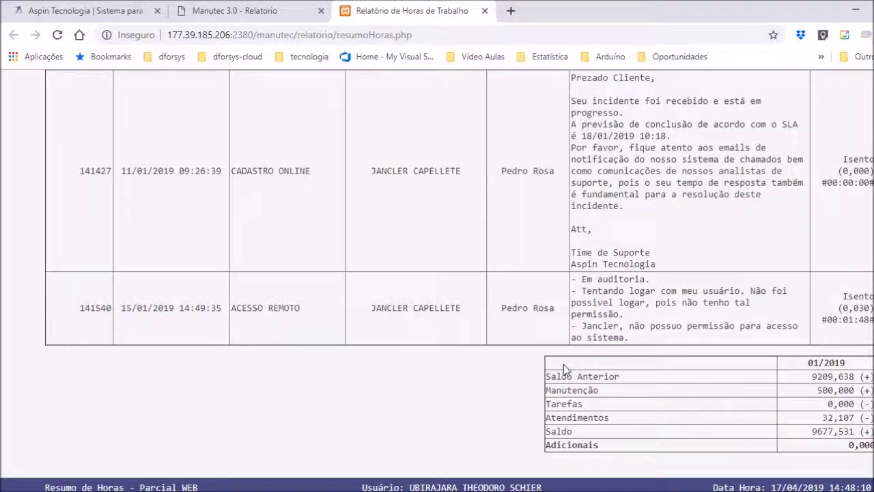
left_click_drag(807, 362, 862, 445)
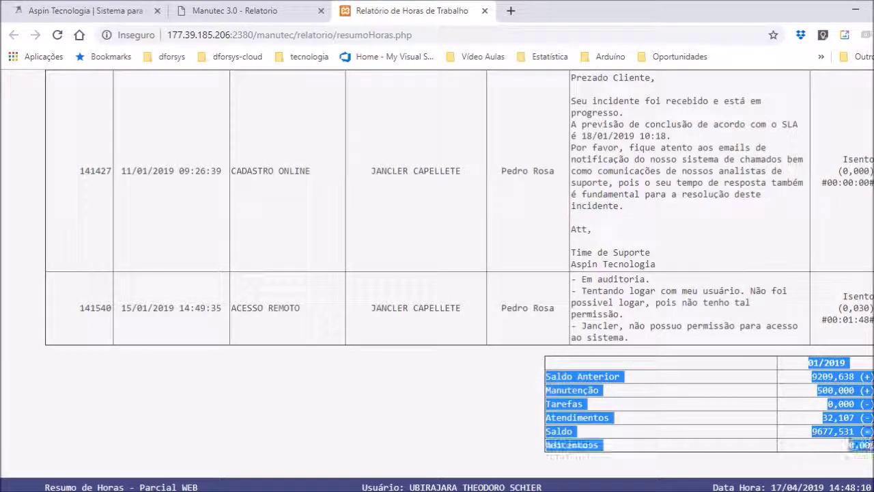
scroll(287, 243, "up", 8)
scroll(285, 239, "up", 20)
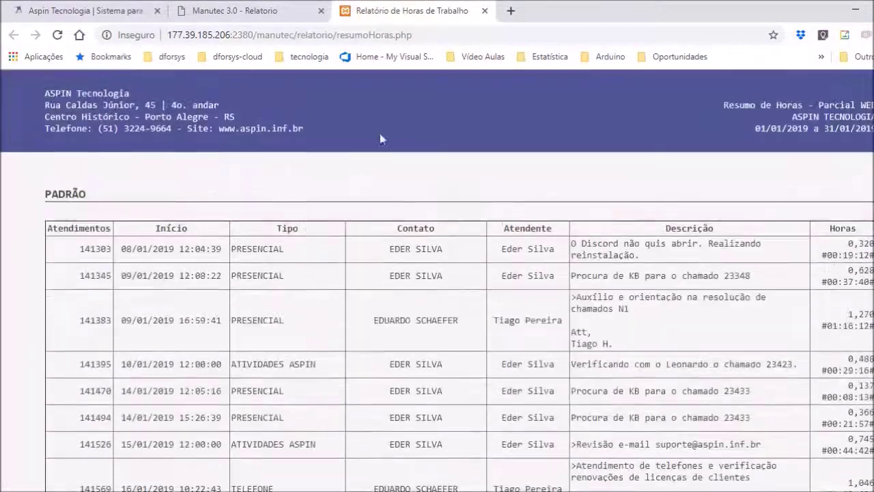
- Close the hours report and open the Faturas page of the support portal
left_click(485, 11)
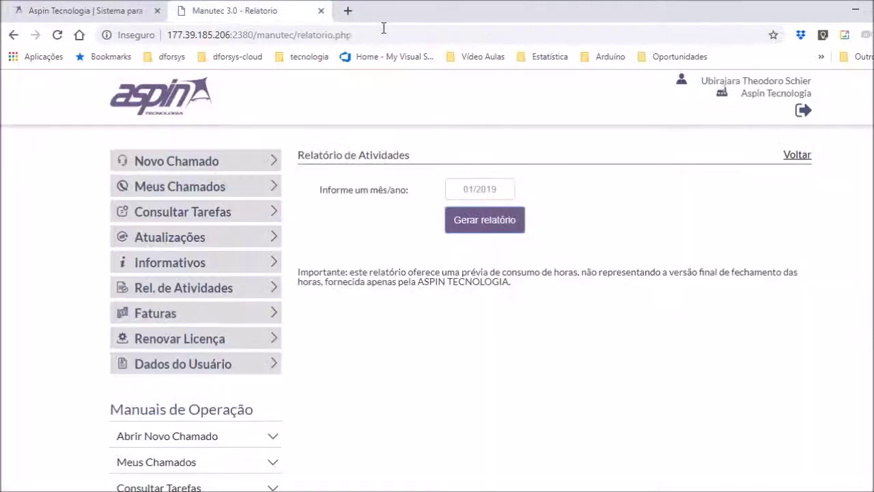
left_click(168, 318)
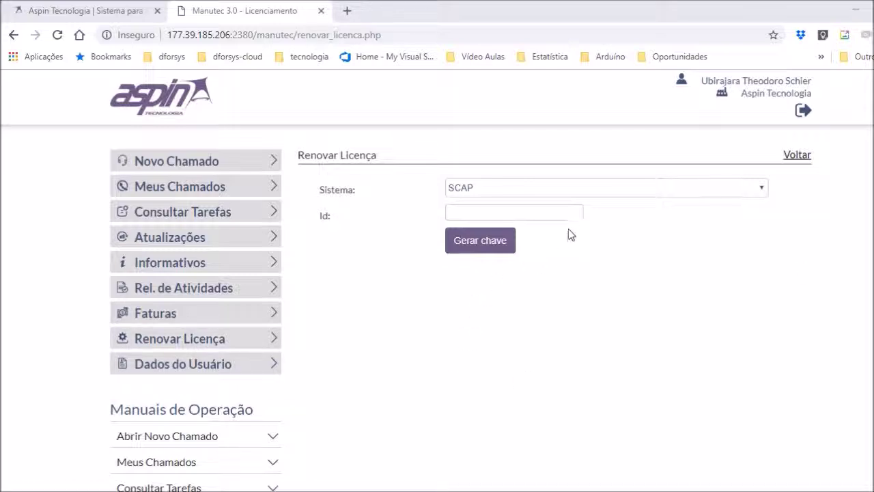
- Choose SCAP as the system on the Renovar Licença page and make the Id field ready for entry
left_click(588, 188)
left_click(570, 202)
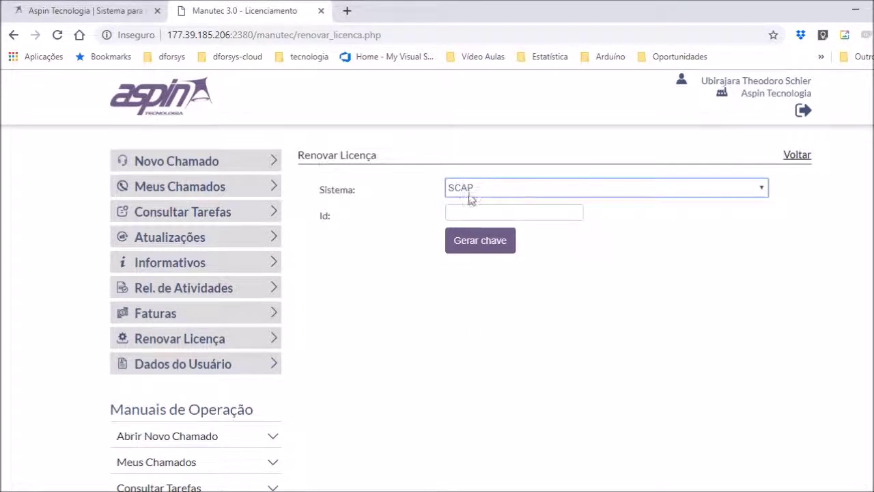
left_click(489, 209)
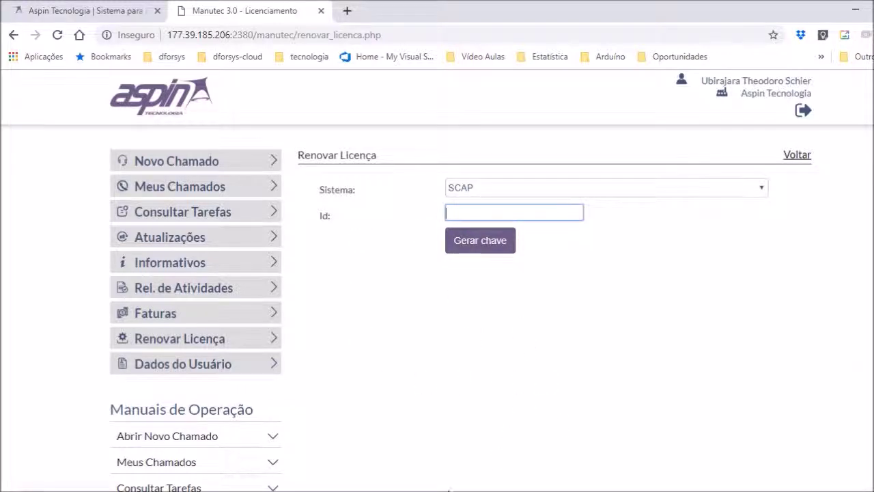
- Switch to SCAP Plus and open the system licensing window, Licenciamento (320)
left_click(420, 450)
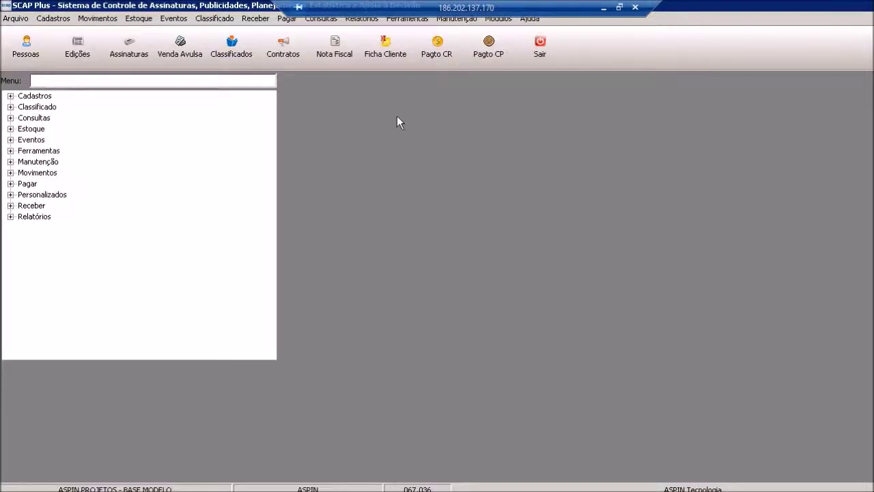
left_click(457, 20)
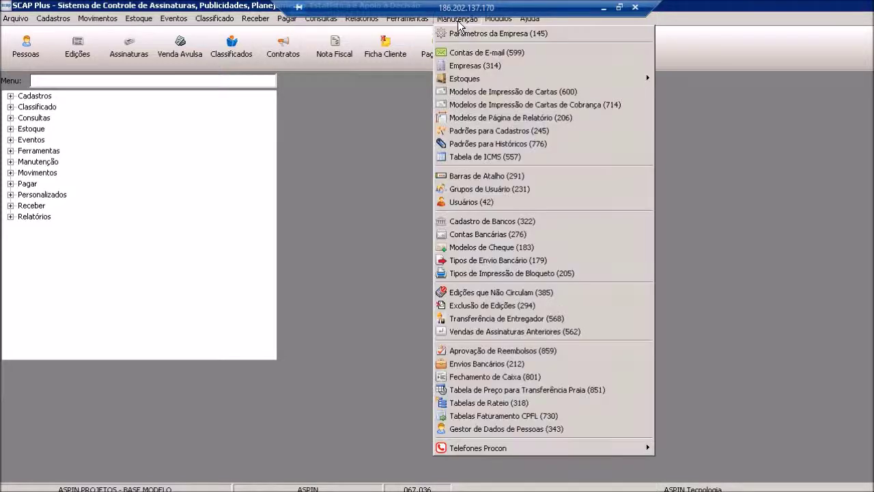
mouse_move(529, 20)
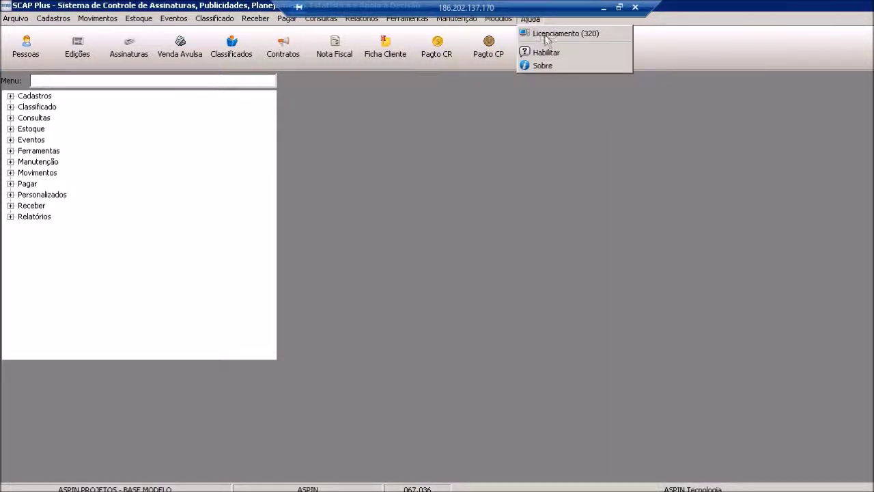
left_click(617, 34)
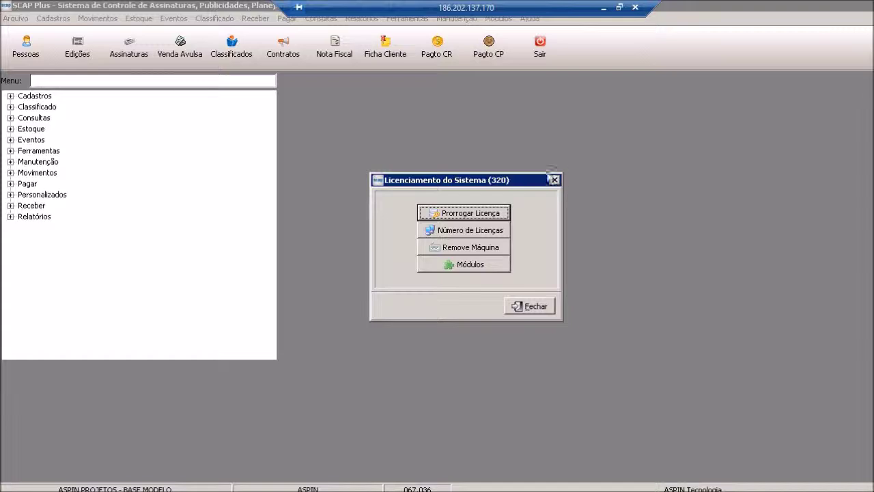
- Start extending the licence from the Licenciamento do Sistema window and copy the Id shown in the Renovação de Licença Prévia dialog
left_click_drag(529, 180, 513, 128)
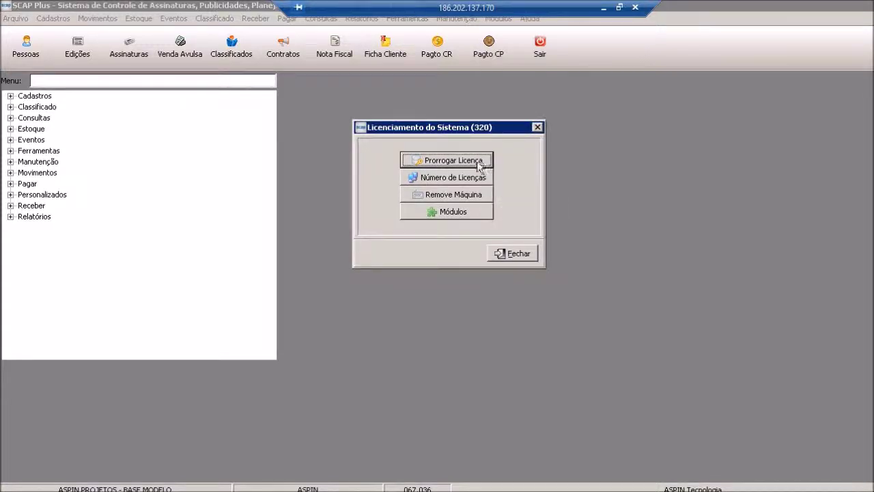
left_click(489, 161)
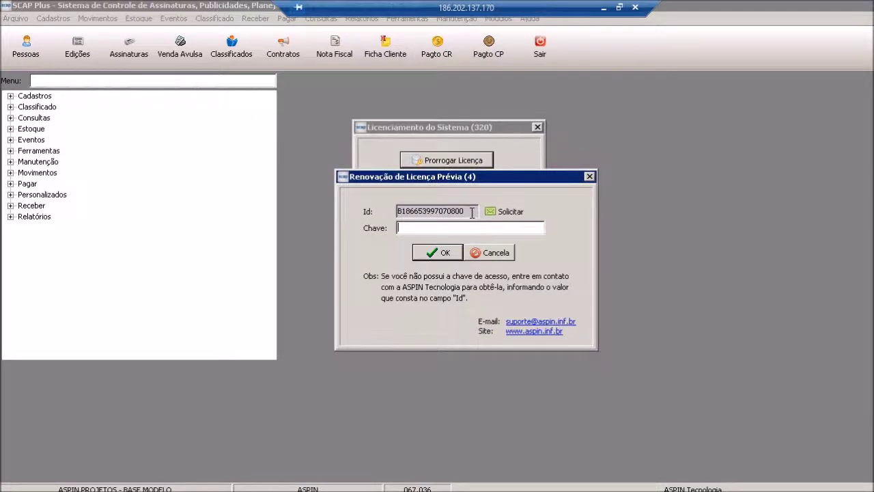
left_click_drag(470, 211, 394, 211)
key("ctrl+c")
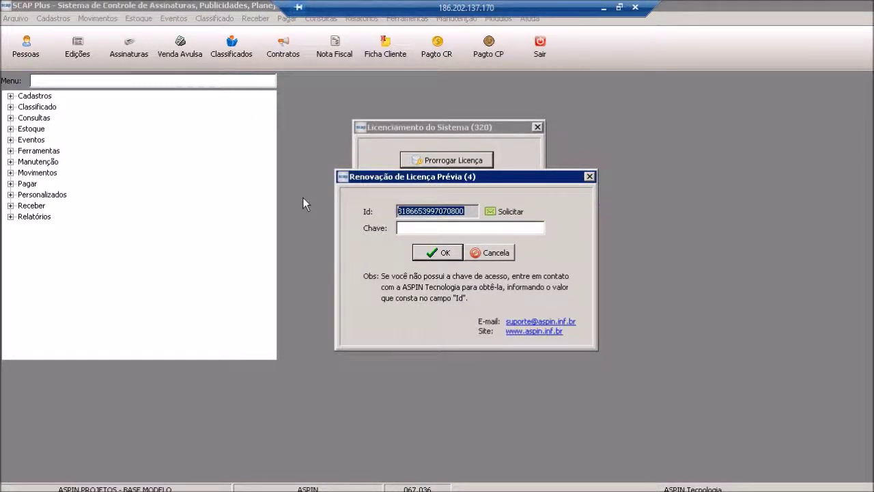
- Return to the support portal, paste the copied licence Id into the Id field for SCAP, and try to generate the renewal key
left_click(605, 9)
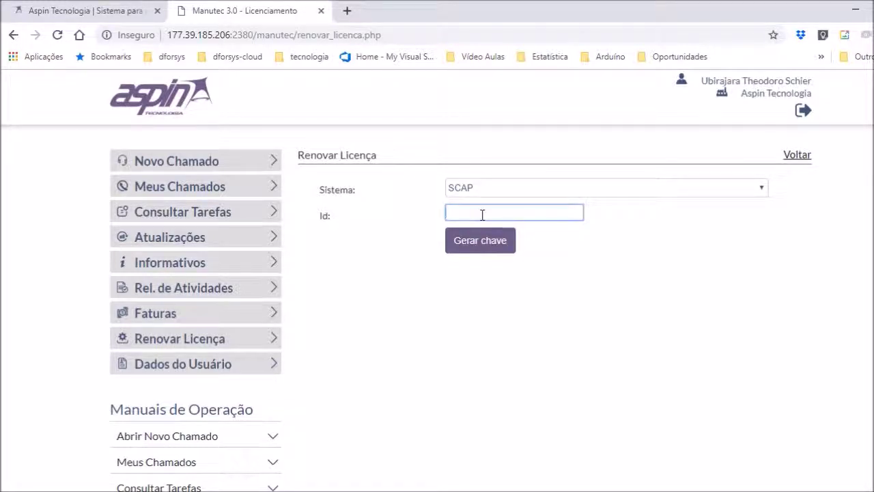
key("ctrl+v")
left_click(632, 286)
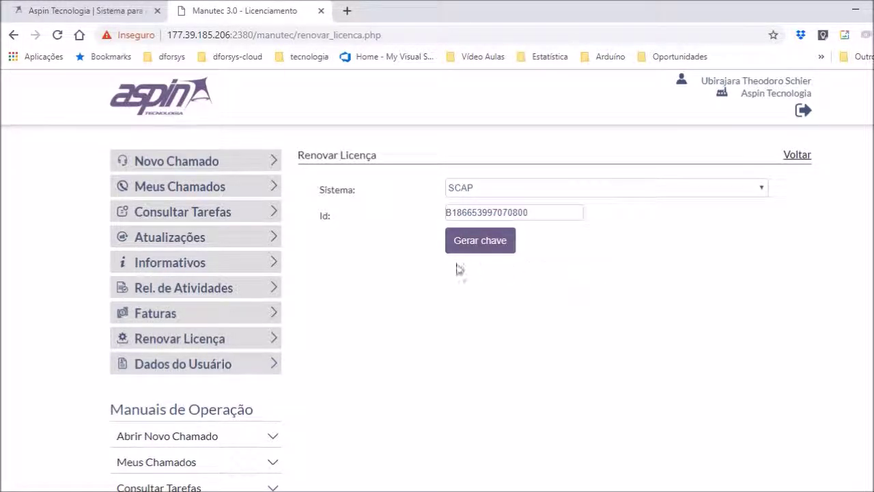
left_click(488, 250)
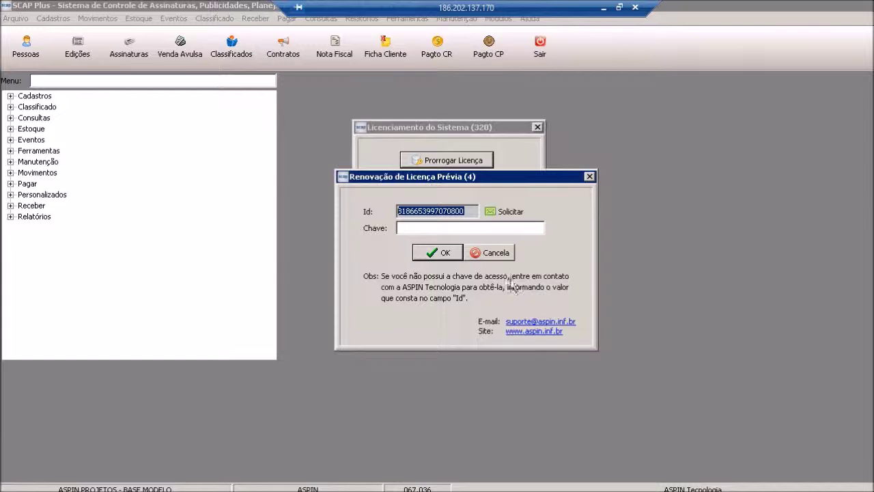
- Review the Chave field of the renewal dialog in SCAP Plus and return to the portal's Renovar Licença page
left_click(604, 9)
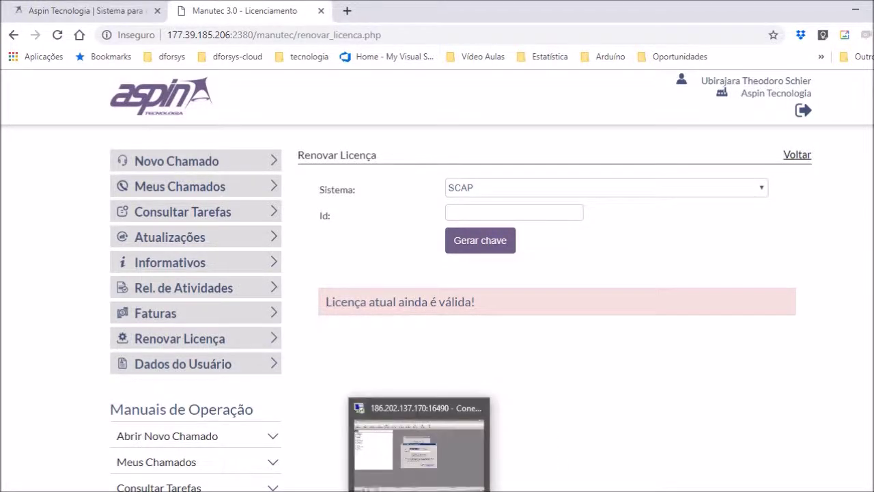
left_click(418, 451)
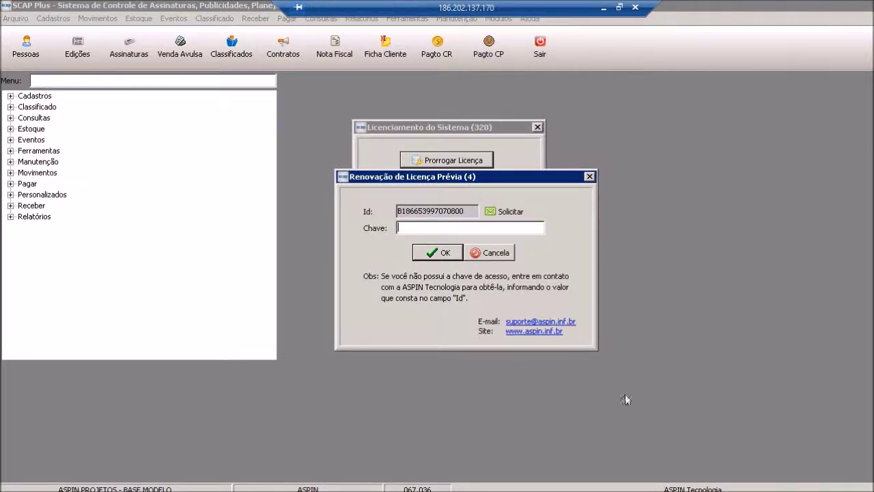
left_click(603, 8)
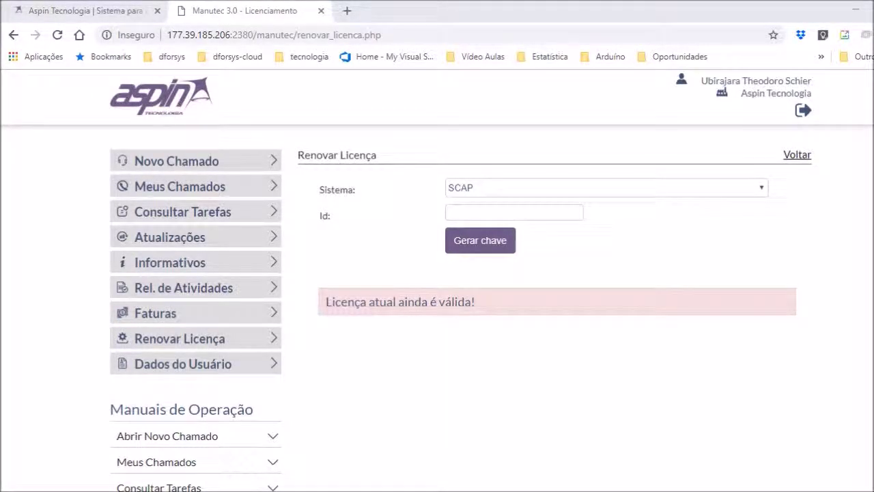
- Open the Dados do Usuário page and examine its Senha and Redigite a Senha fields for changing the login password
left_click(138, 364)
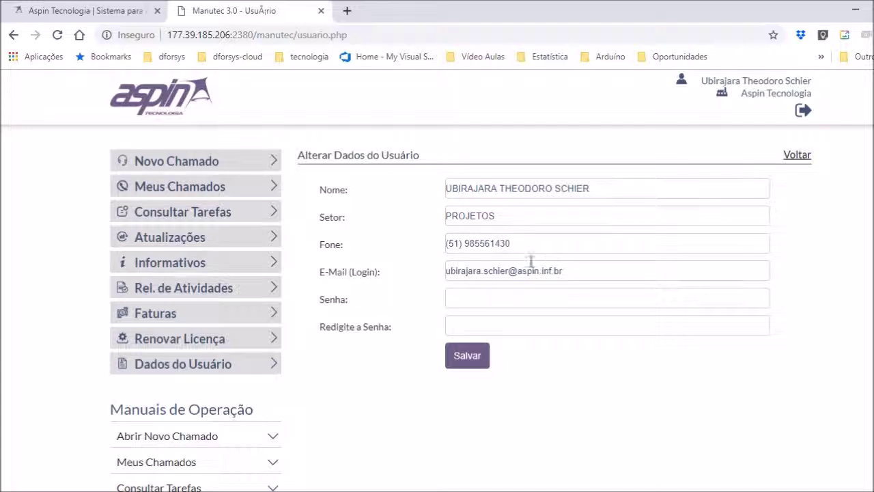
left_click(481, 298)
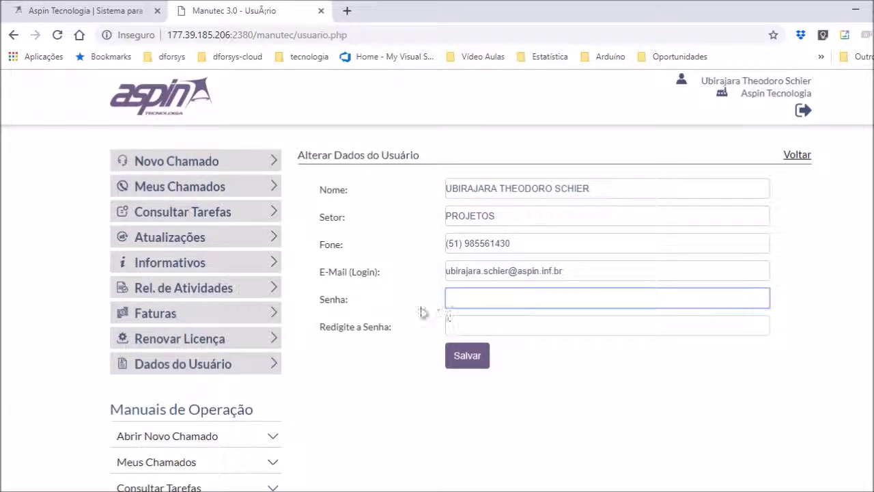
left_click(491, 326)
left_click(471, 307)
left_click(470, 325)
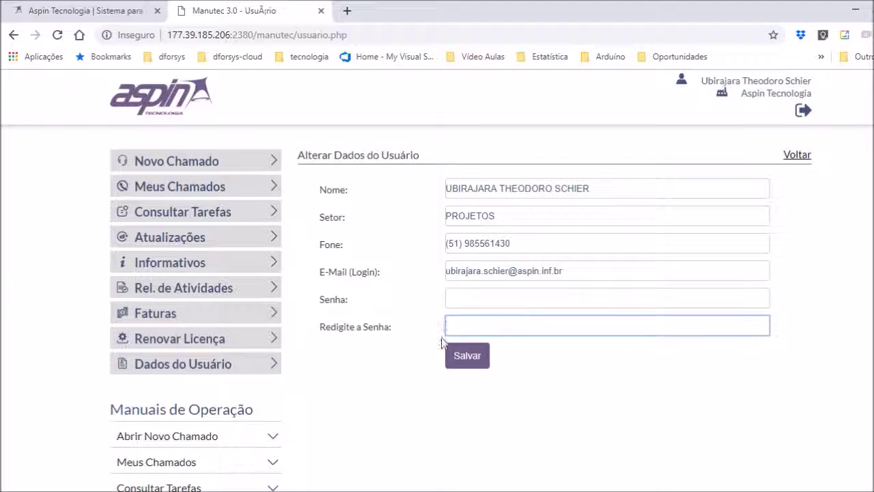
left_click(479, 296)
left_click(479, 322)
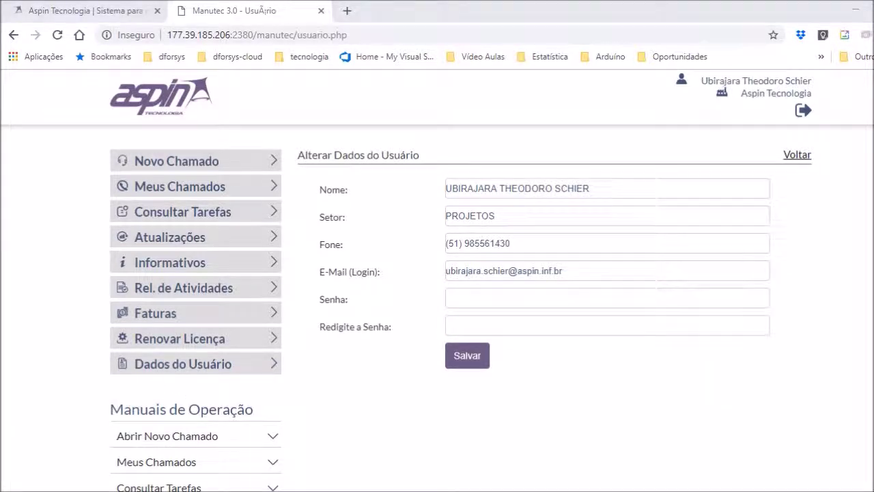
- Open the Abrir Novo Chamado manual from Manuais de Operação, skim its pages, and return to the user data page
scroll(102, 478, "down", 3)
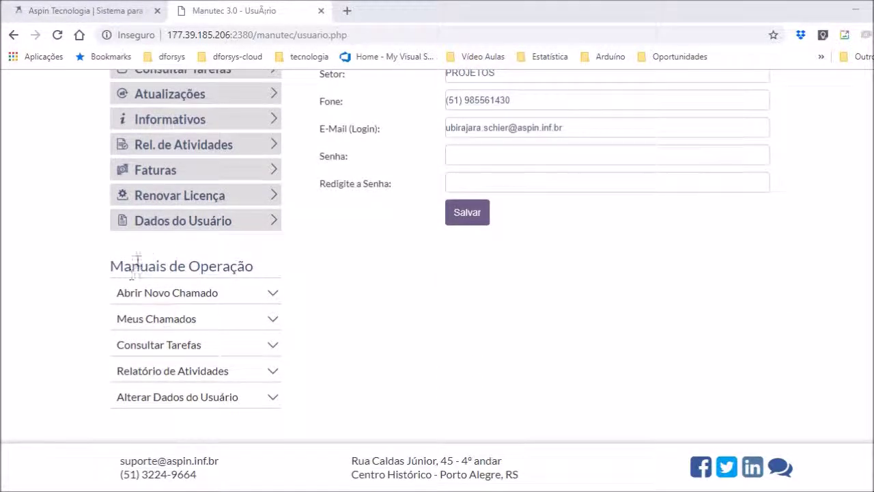
left_click_drag(111, 266, 264, 278)
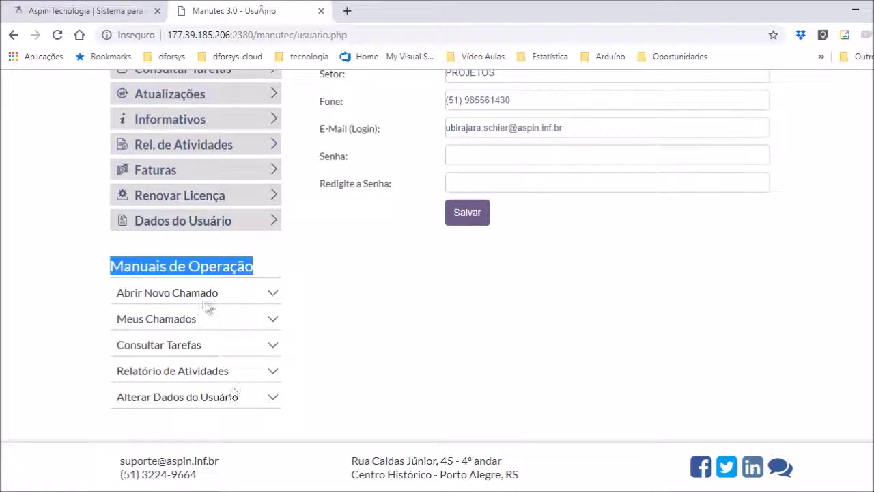
left_click(276, 302)
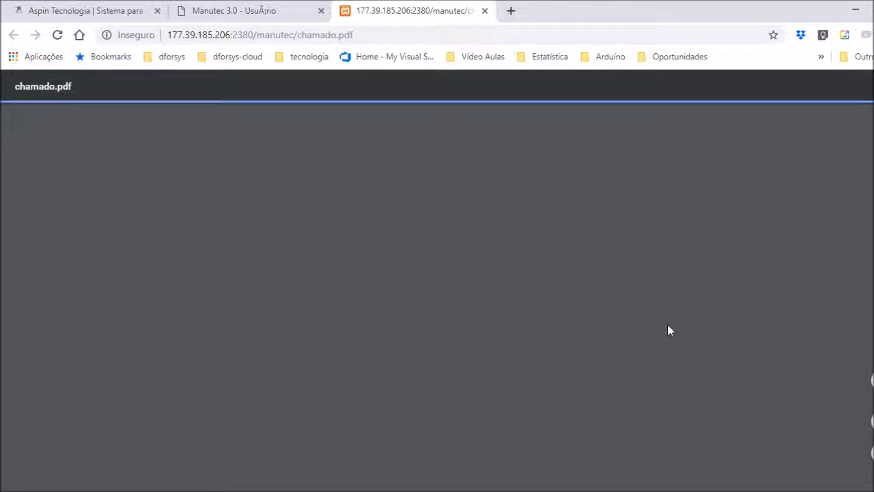
scroll(526, 304, "down", 10)
scroll(526, 304, "down", 14)
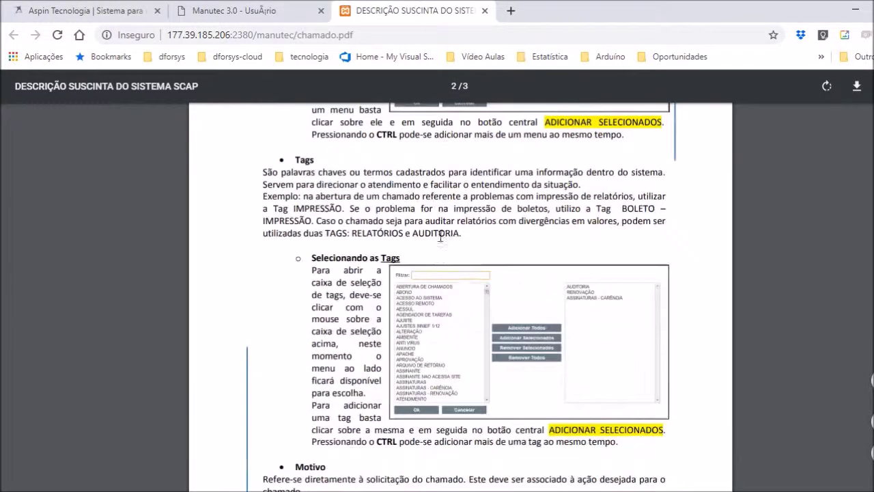
left_click(311, 11)
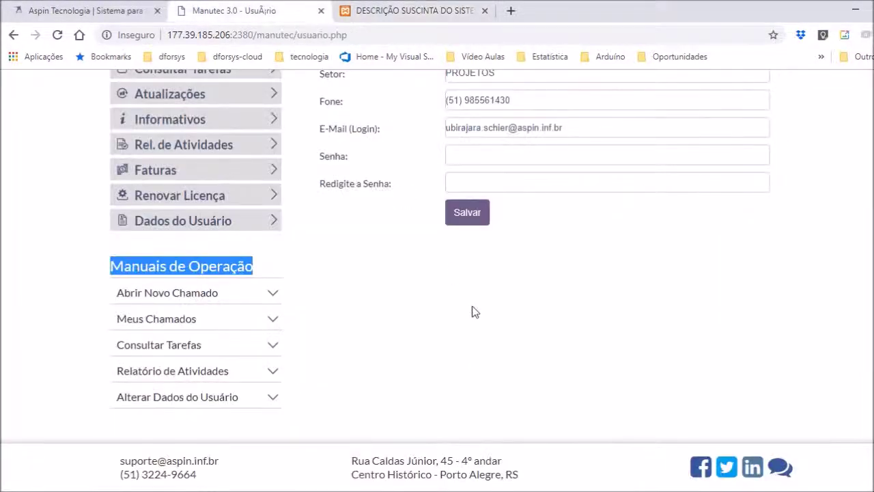
left_click(345, 373)
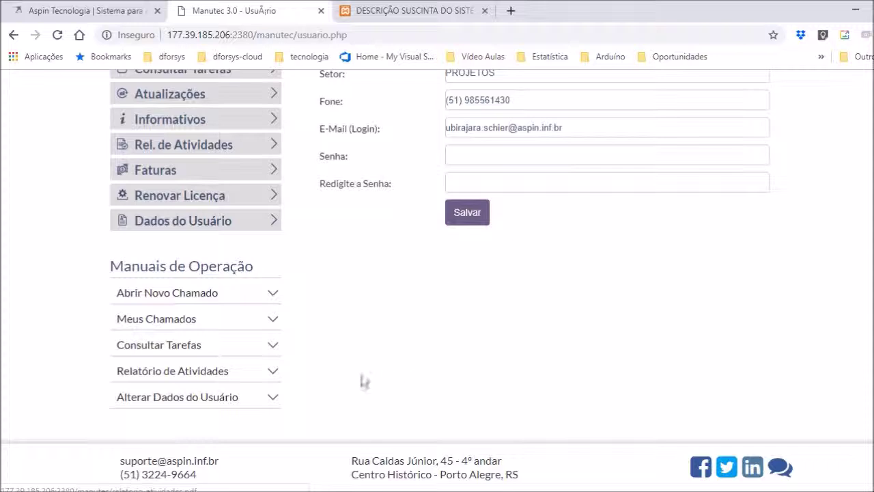
scroll(351, 375, "up", 2)
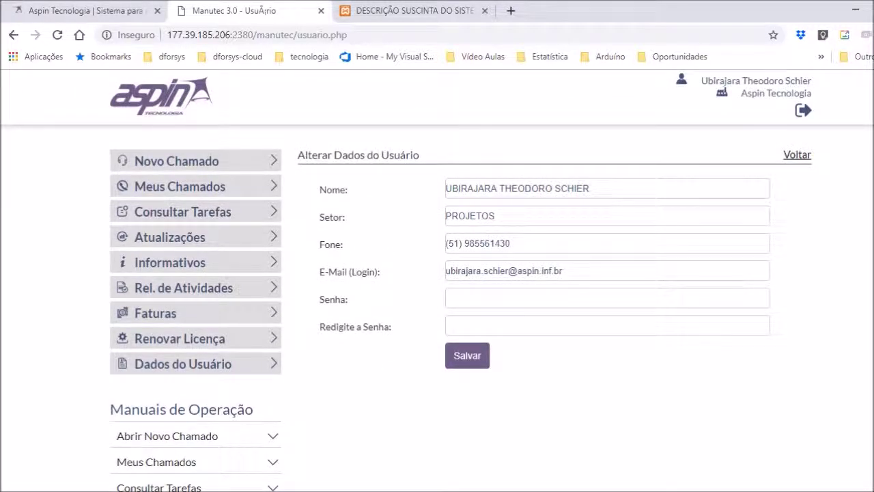
- Go back to the Abrir Novo Chamado form and set the ticket type to Sistemas Aspin and the system to SCAP
key("alt+Left")
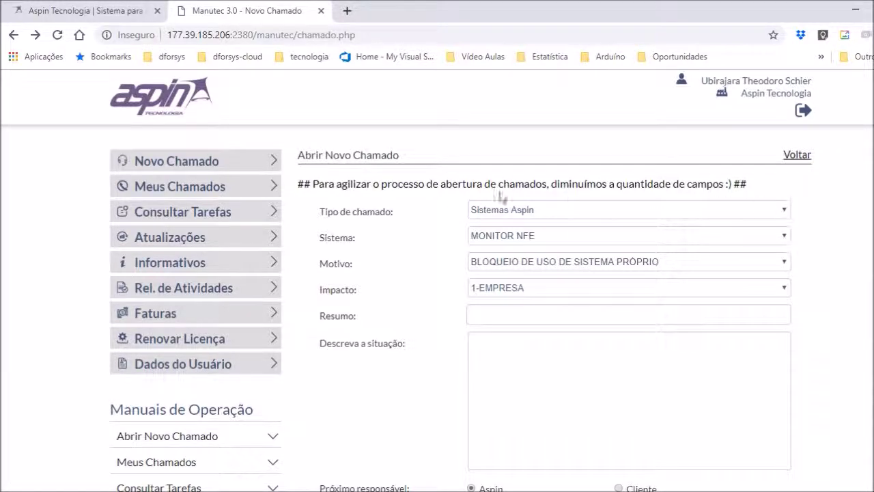
left_click(783, 211)
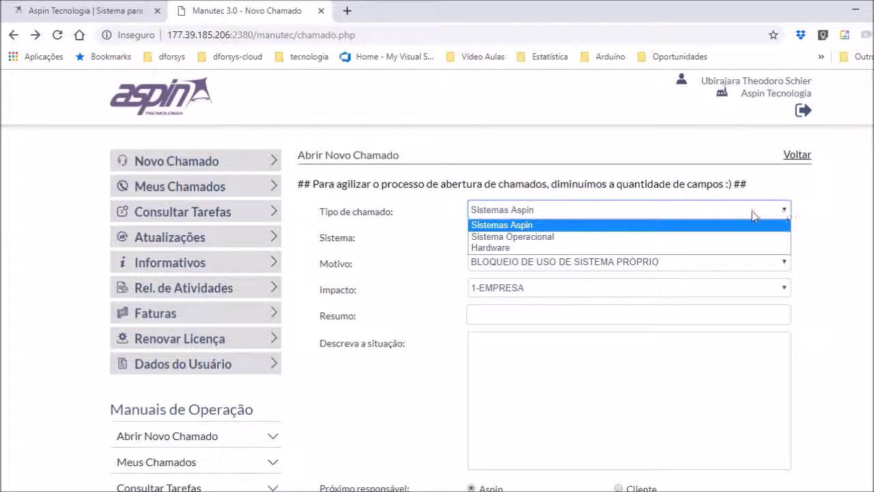
left_click(725, 225)
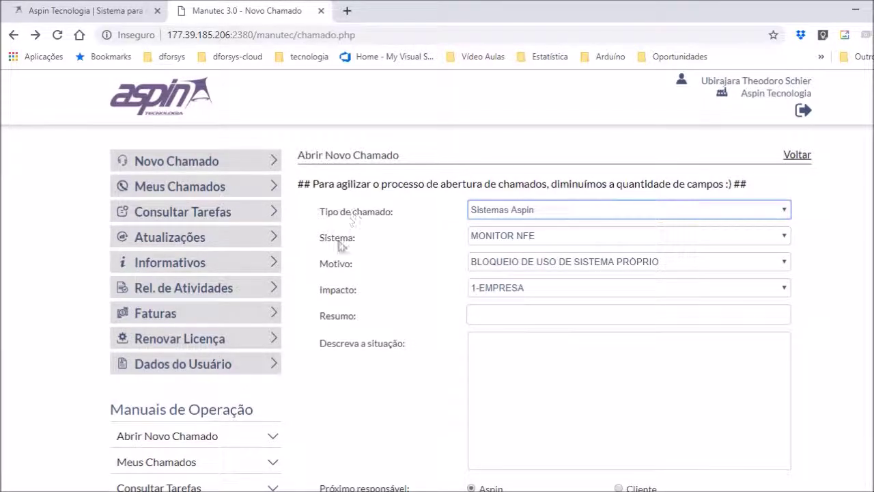
left_click(788, 238)
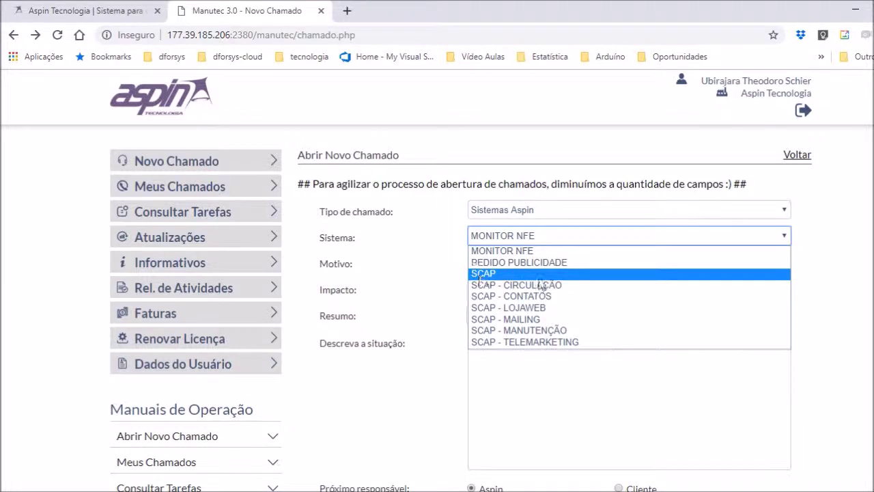
left_click(652, 274)
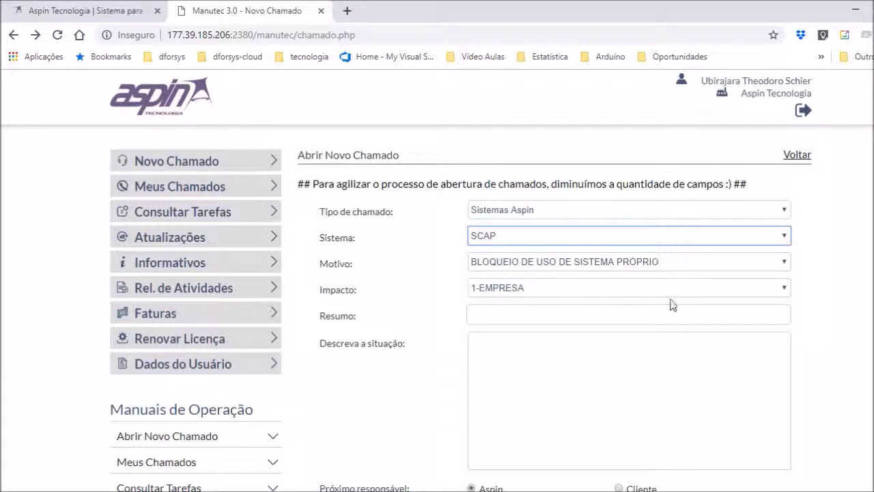
- Set the ticket's Motivo to DUVIDA / ESCLARECIMENTO and review the Impacto options, keeping 1-EMPRESA
left_click(769, 260)
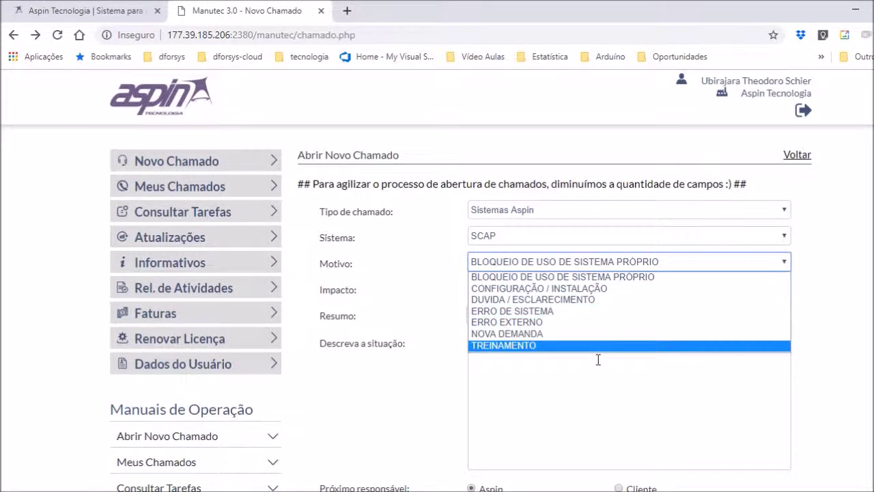
left_click(599, 299)
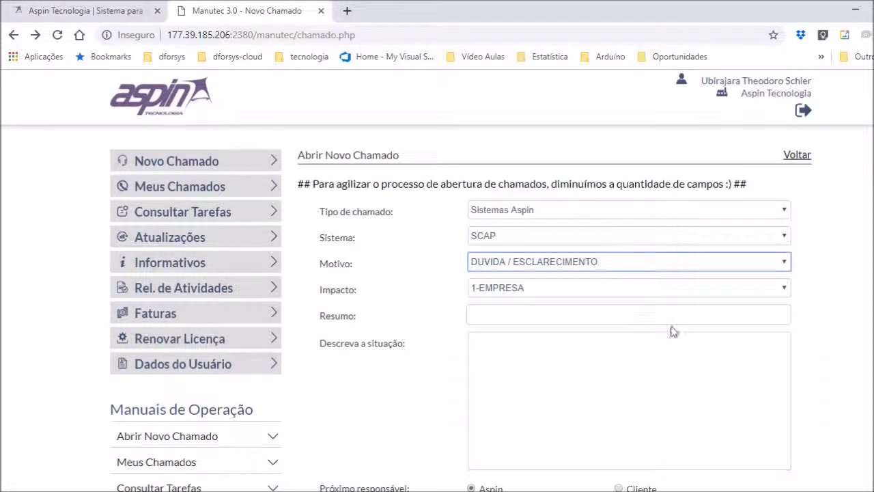
left_click(782, 290)
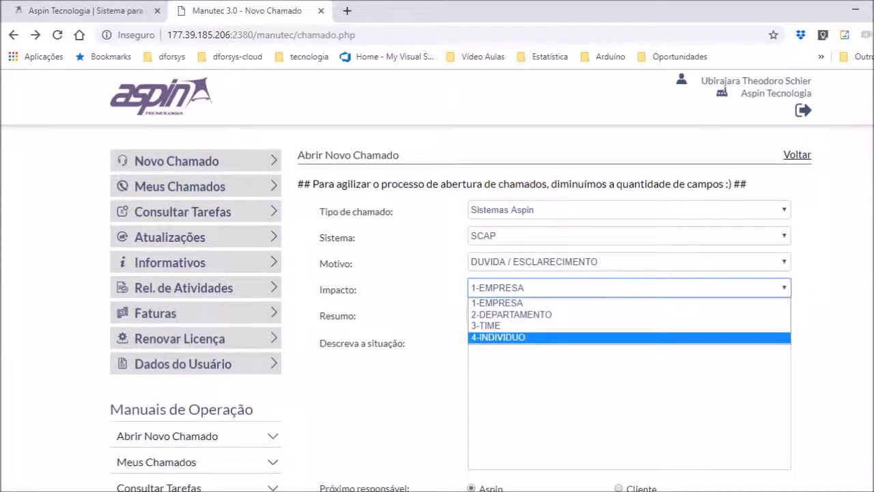
left_click(616, 384)
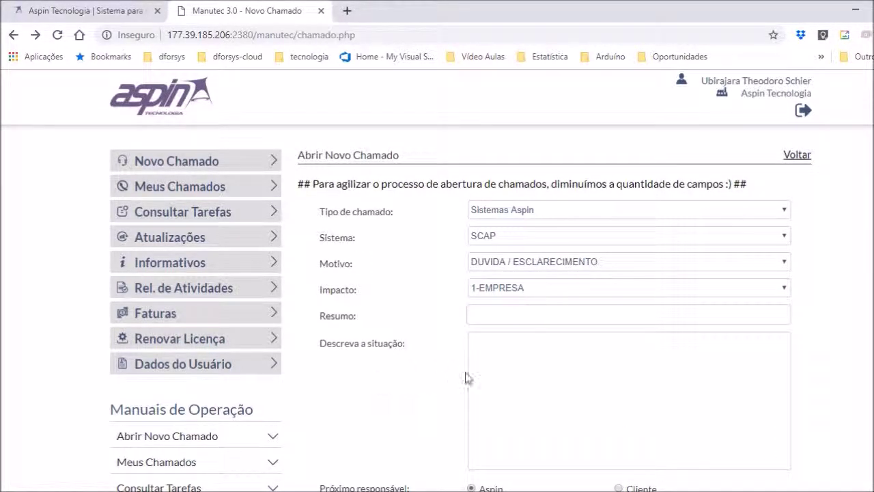
- Enter "dúvida cadastro de assinaturas (25)" as the ticket's Resumo and make the Descreva a situação field ready for entry
left_click(501, 316)
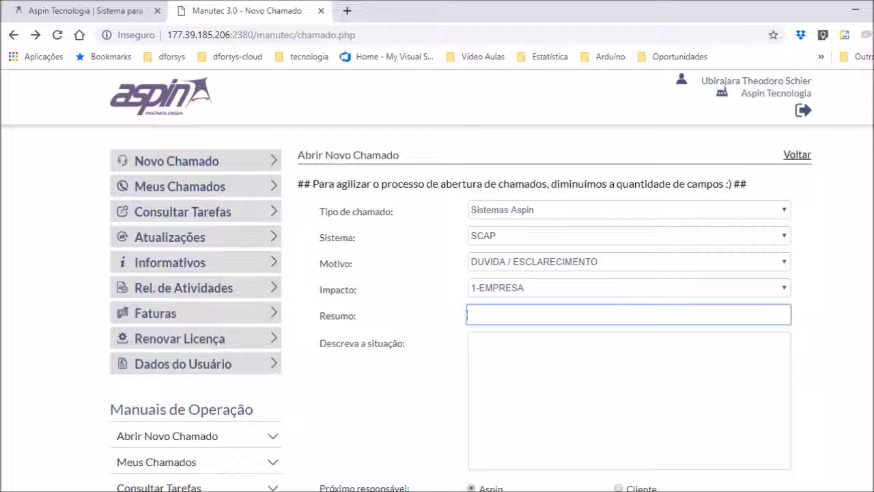
type("dúvida ")
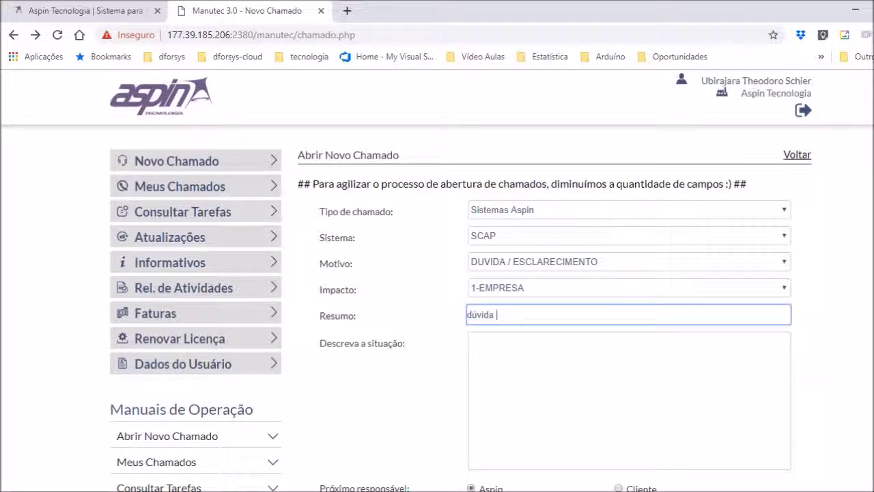
type("cadastro de assinaturas i")
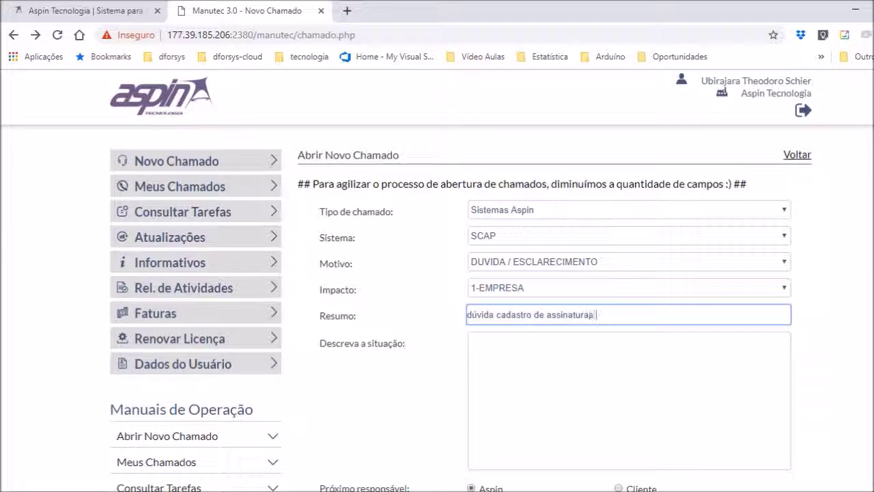
type("25)")
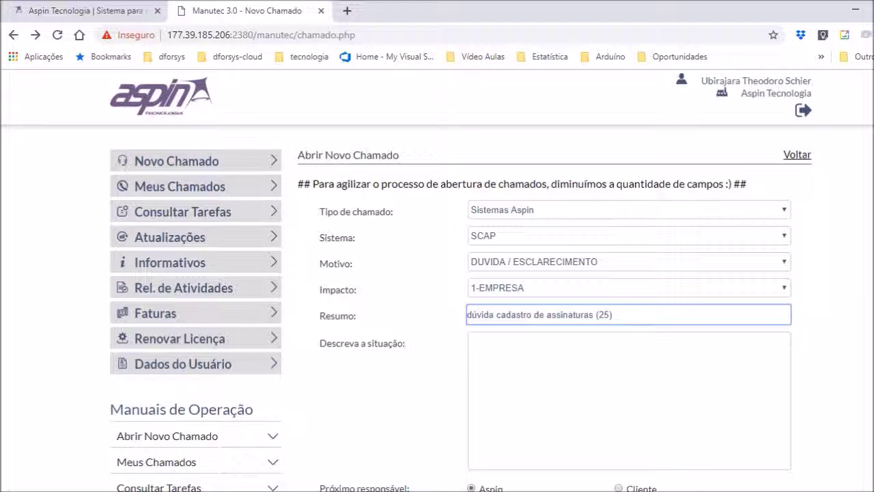
left_click(536, 388)
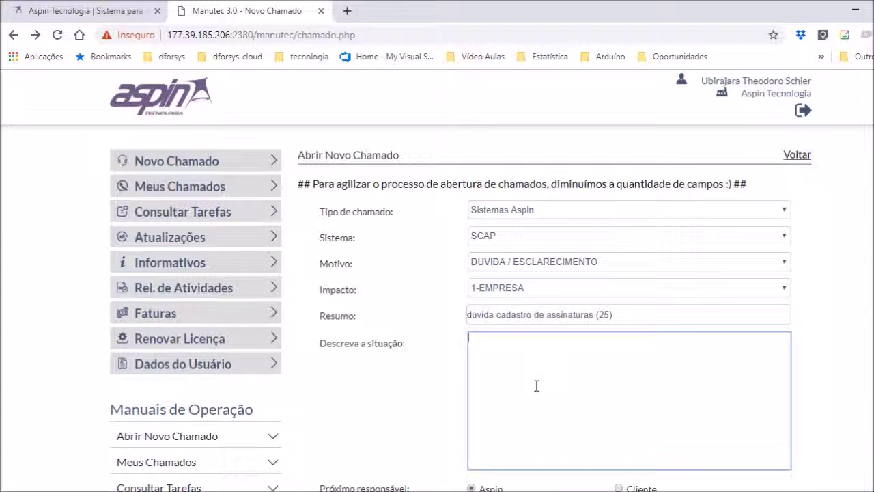
scroll(538, 357, "down", 1)
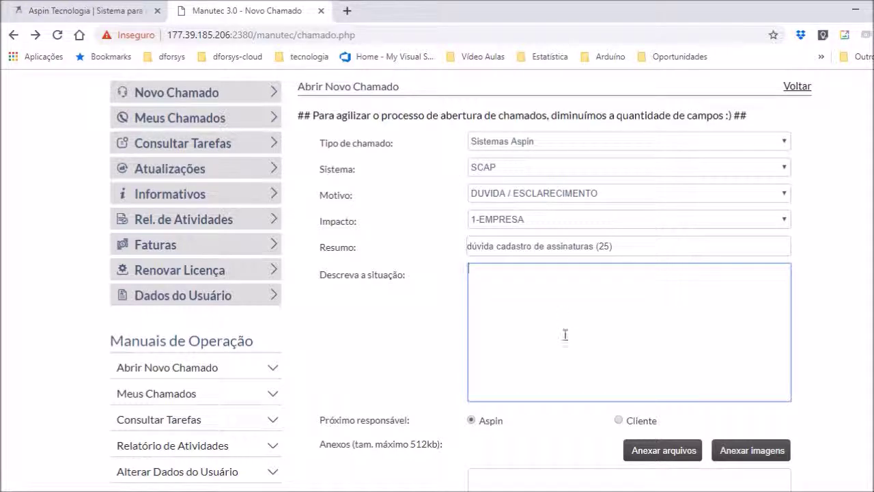
- Change the ticket's Motivo to ERRO DE SISTEMA and make the Descreva a situação field ready for entry, keeping the Resumo text
left_click(607, 194)
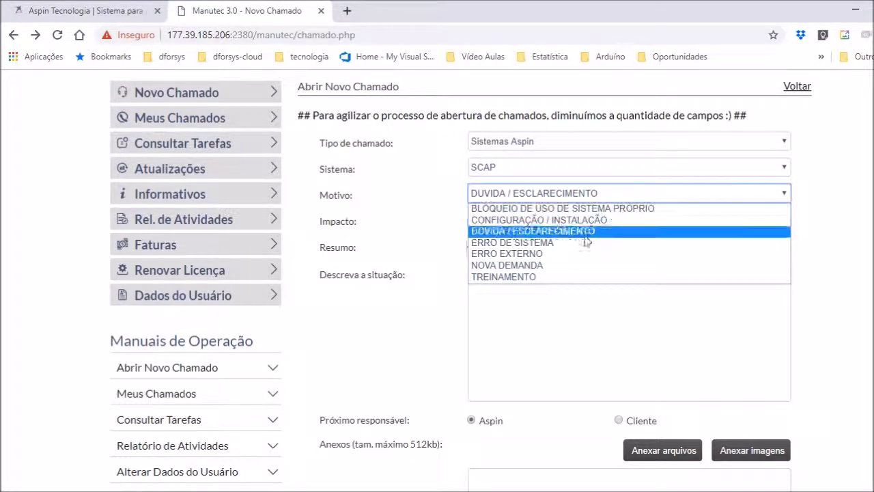
left_click(534, 242)
left_click(553, 319)
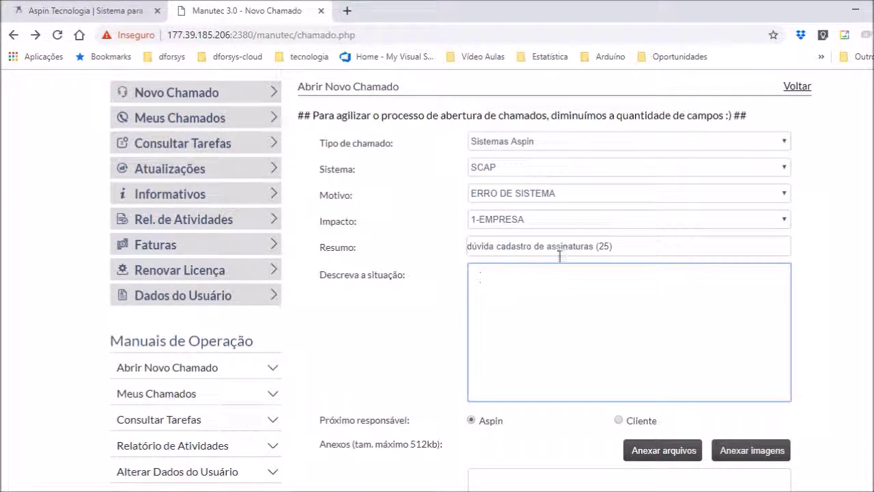
left_click_drag(640, 246, 458, 250)
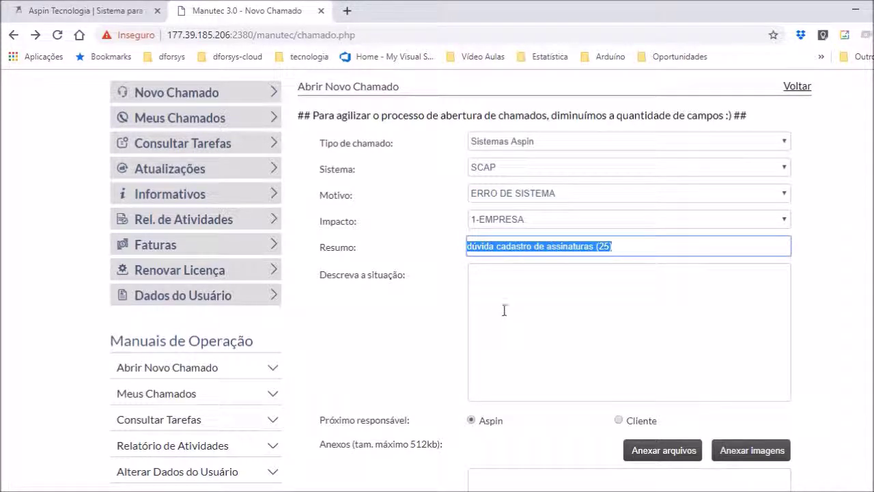
left_click(527, 301)
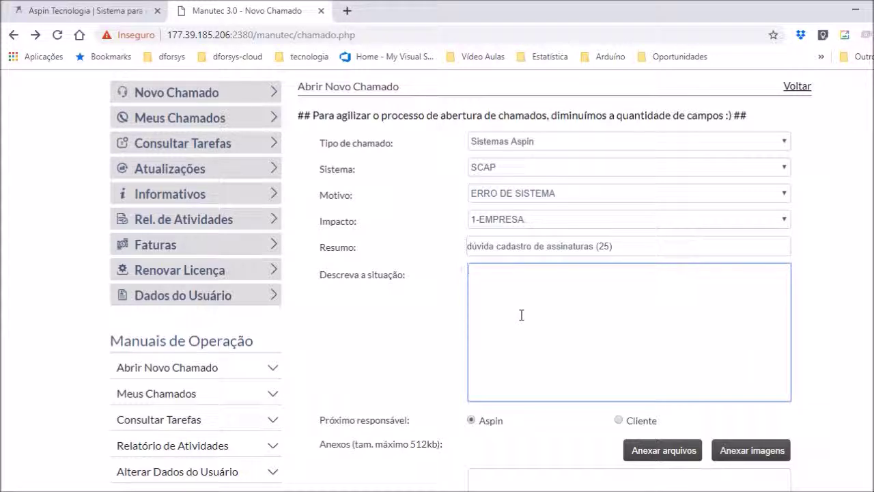
- Enter "- número da assinatura; número da edição;" in the ticket's description, leaving five blank lines above it
key("Return")
key("Return")
key("Return")
key("Return")
key("Return")
type("-")
type("número da ss")
key("BackSpace")
key("BackSpace")
type("assinatura, n")
key("BackSpace")
key("BackSpace")
key("BackSpace")
type("; número da eiç")
key("BackSpace")
key("BackSpace")
type("dição,")
key("BackSpace")
type(";")
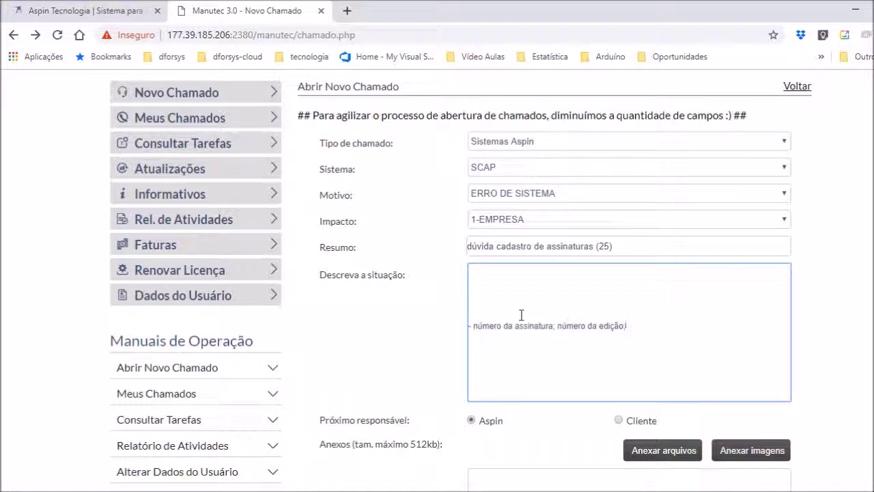
- Replace "número da edição;" in the ticket's description line with an example subscription number after "- número da assinatura;"
key("BackSpace")
key("BackSpace")
key("BackSpace")
key("BackSpace")
key("BackSpace")
key("BackSpace")
key("BackSpace")
key("BackSpace")
key("BackSpace")
key("BackSpace")
key("BackSpace")
key("BackSpace")
key("BackSpace")
key("BackSpace")
key("BackSpace")
key("BackSpace")
key("BackSpace")
key("BackSpace")
type("125")
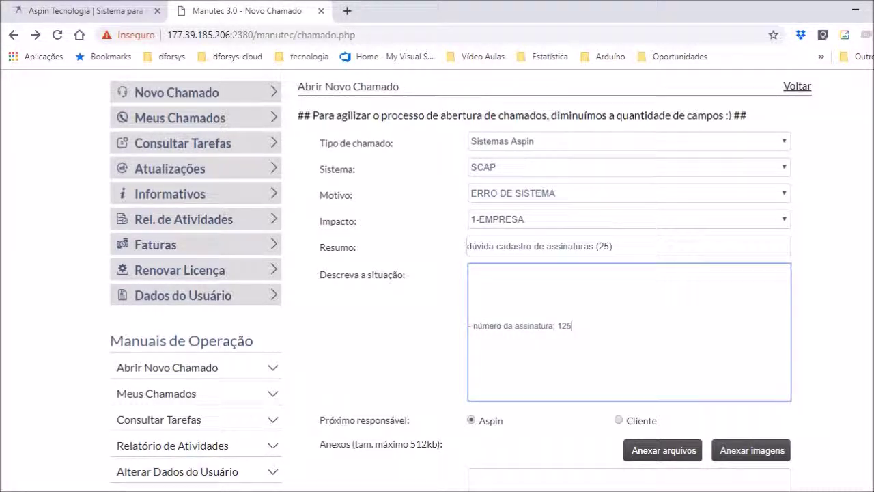
- Review the filled-in ticket form from Tipo de chamado through the description, Próximo responsável and the Anexos options
scroll(647, 366, "down", 2)
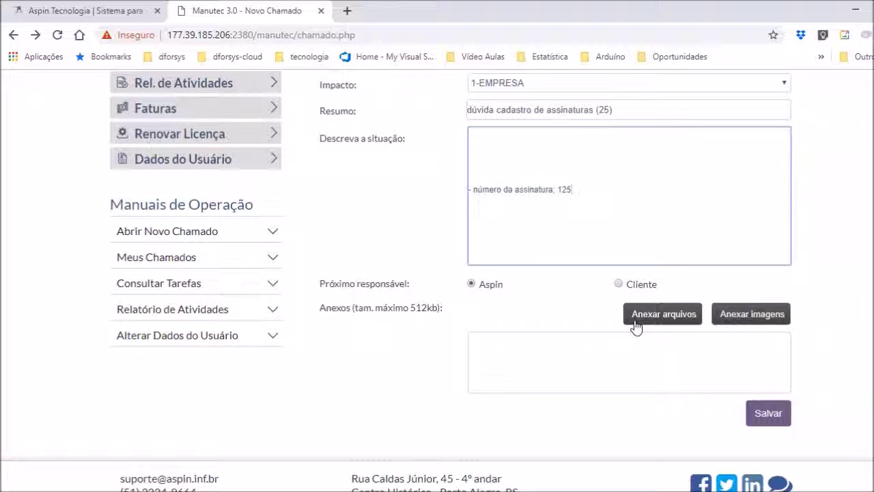
scroll(844, 276, "down", 1)
scroll(848, 296, "up", 3)
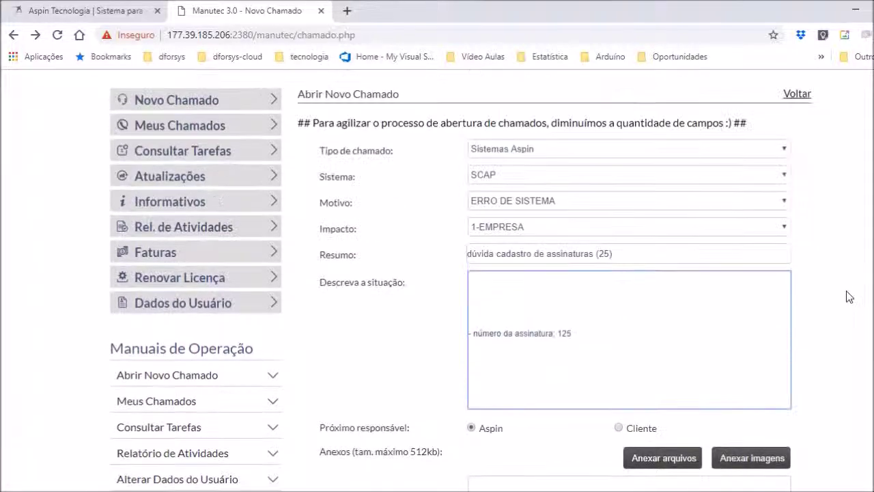
scroll(849, 296, "up", 2)
scroll(852, 335, "down", 2)
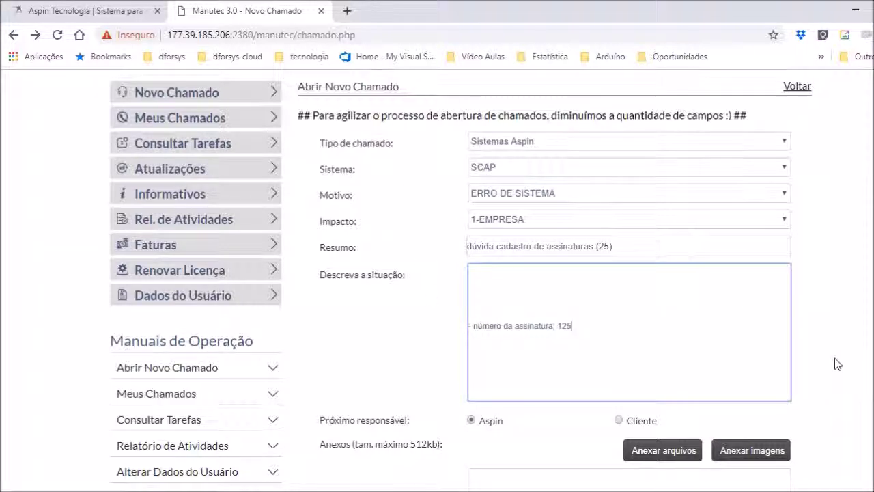
scroll(833, 360, "down", 1)
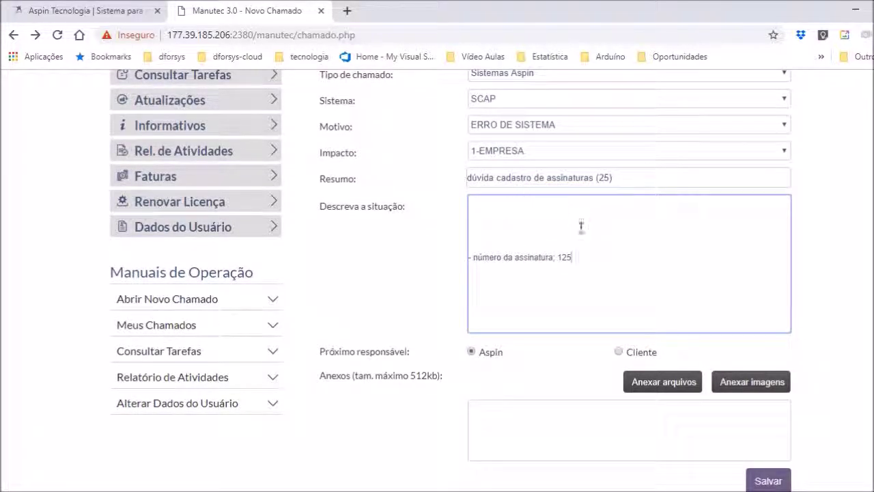
left_click(485, 208)
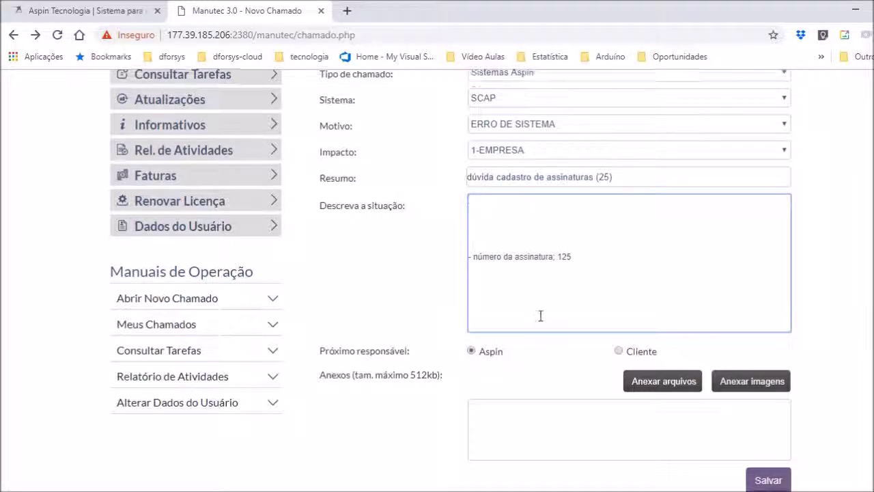
scroll(540, 316, "down", 1)
scroll(546, 317, "up", 3)
scroll(536, 322, "down", 1)
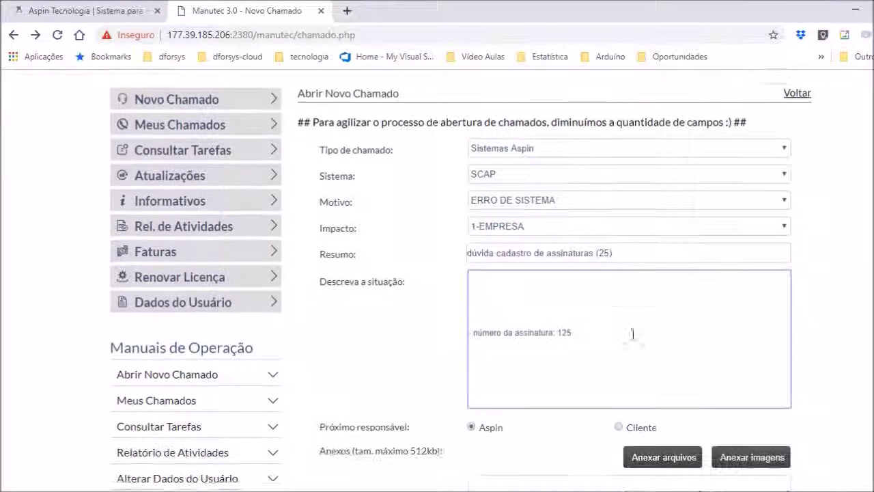
scroll(631, 333, "down", 1)
scroll(632, 333, "down", 1)
scroll(631, 332, "up", 2)
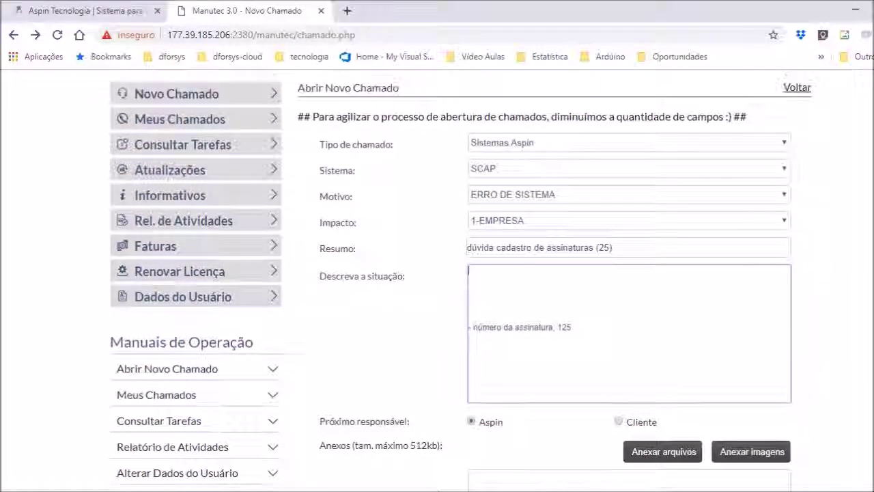
scroll(628, 314, "down", 1)
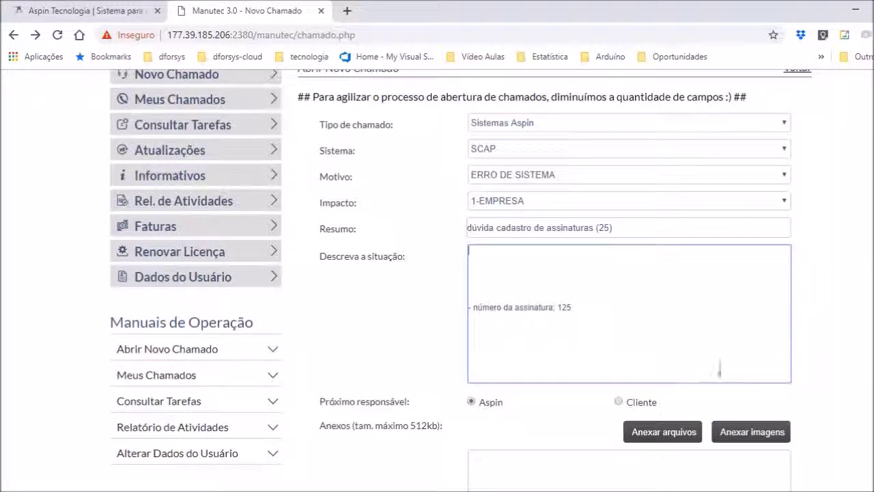
scroll(799, 454, "up", 1)
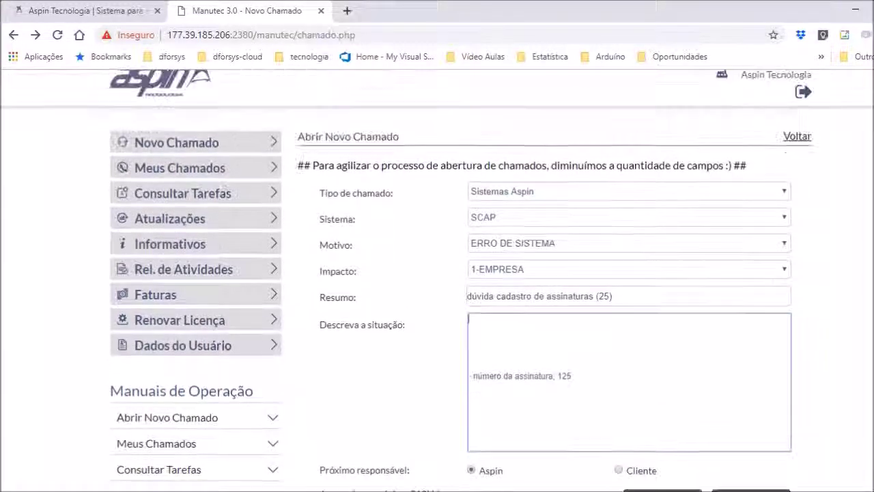